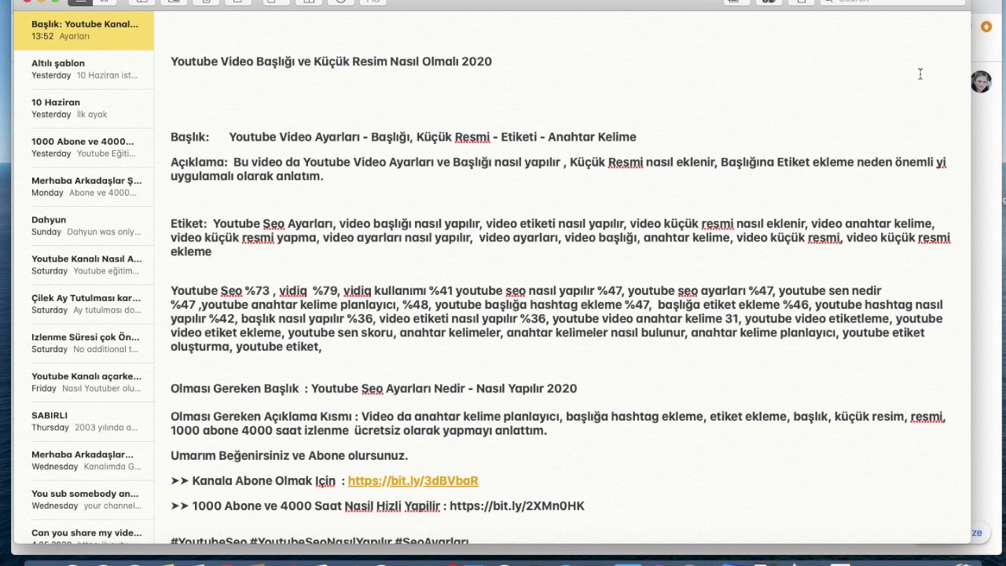
Step: Switch to Chrome and open the Turkish YouTube home page at youtube.com/?hl=tr&gl=TR
{"action": "left_click", "coordinate": [247, 559]}
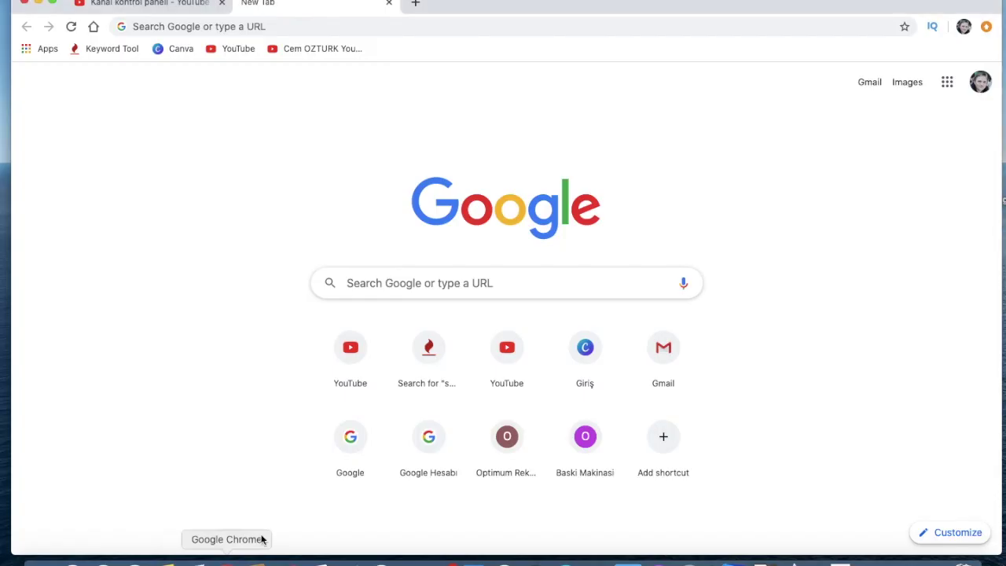
{"action": "left_click", "coordinate": [364, 27]}
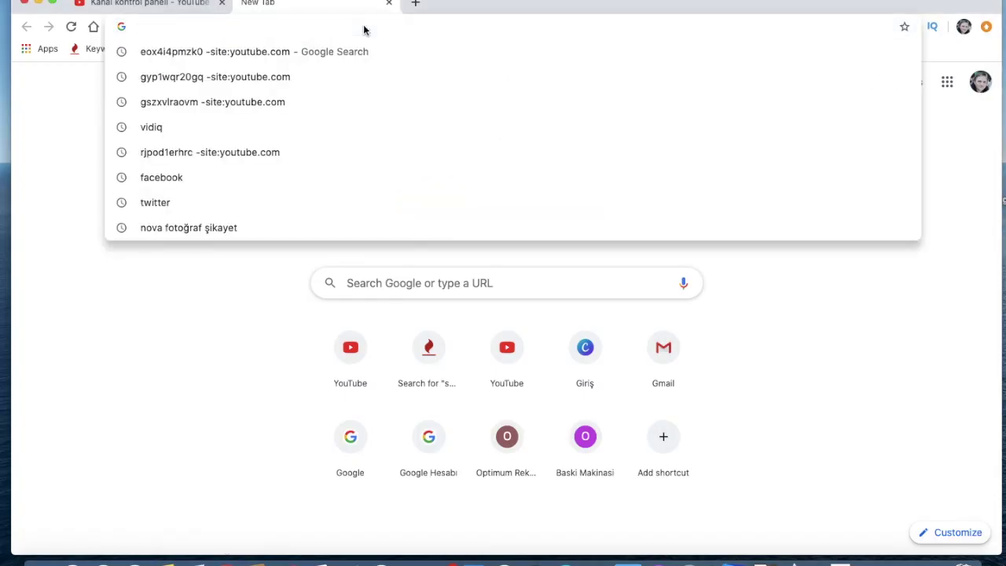
{"action": "type", "text": "youtube.com/?hl=tr&gl=TR"}
{"action": "key", "text": "Return"}
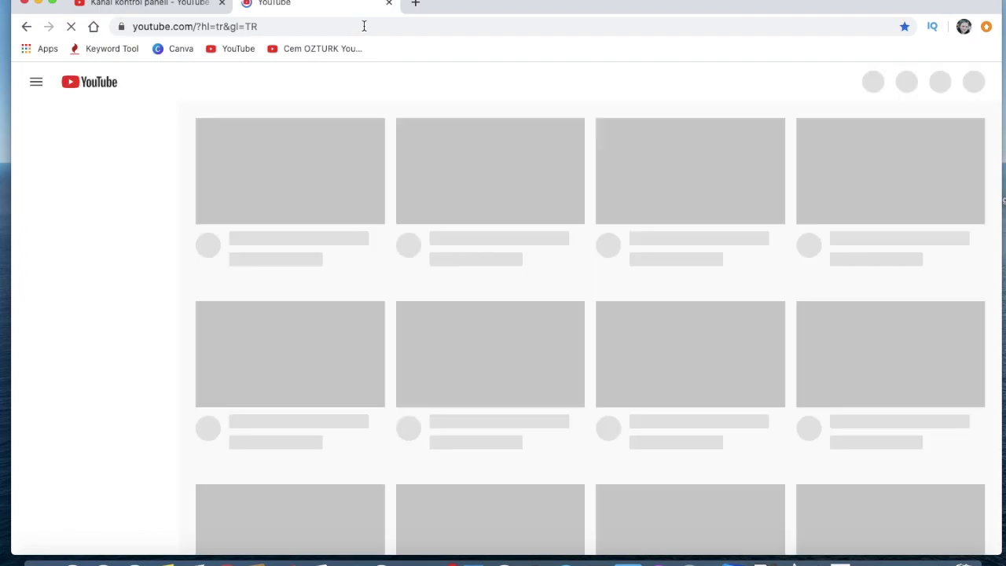
Step: Consult the keyword note in Notes and enter "youtube vi" in YouTube's search field to view the suggestions
{"action": "left_click", "coordinate": [166, 561]}
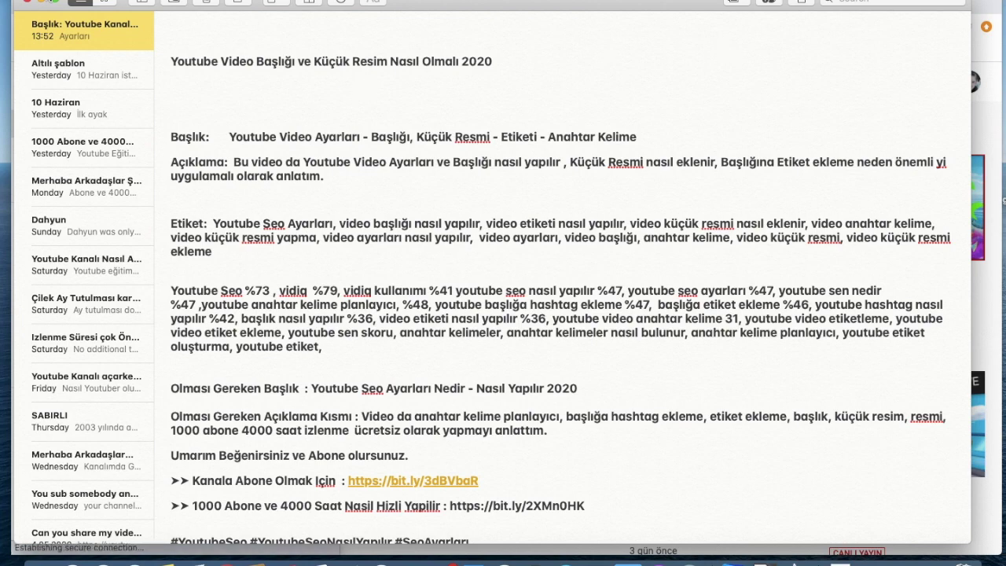
{"action": "left_click", "coordinate": [42, 3]}
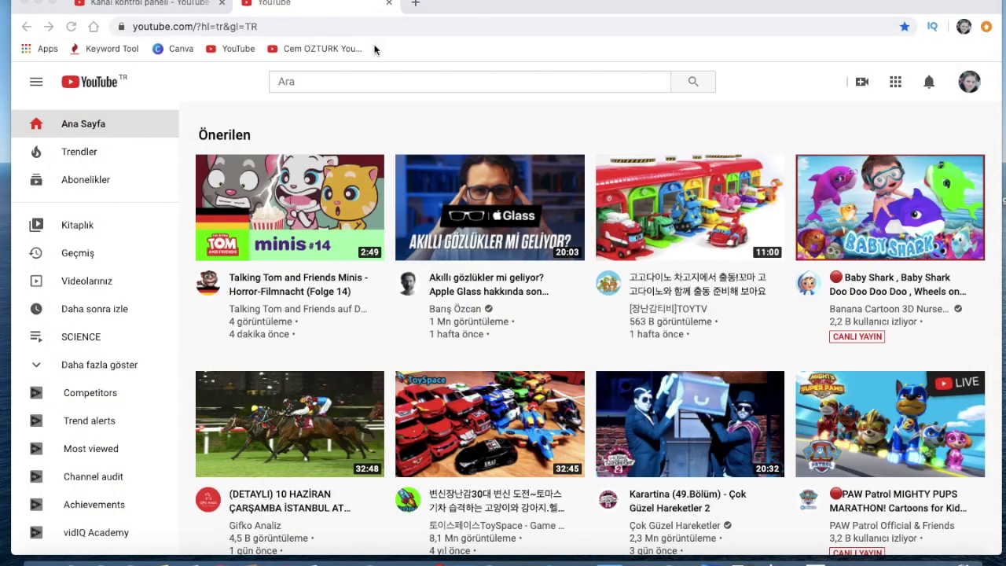
{"action": "left_click", "coordinate": [376, 81]}
{"action": "type", "text": "y"}
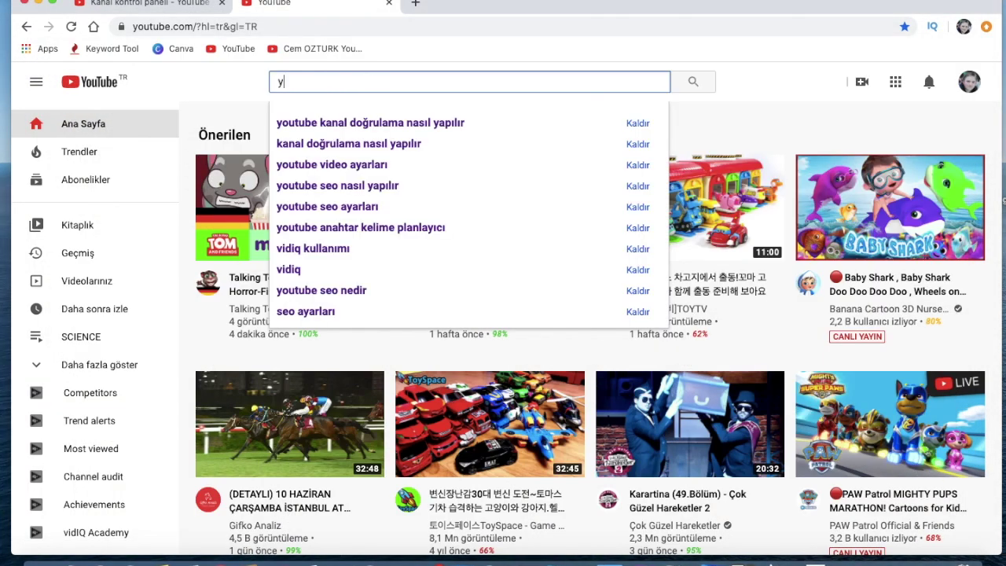
{"action": "type", "text": "outube v"}
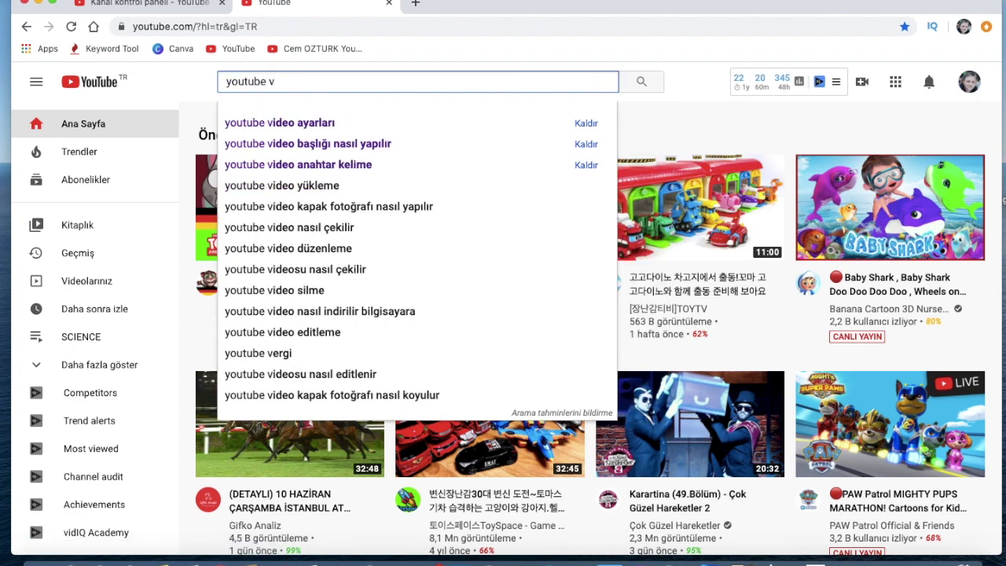
{"action": "type", "text": "i"}
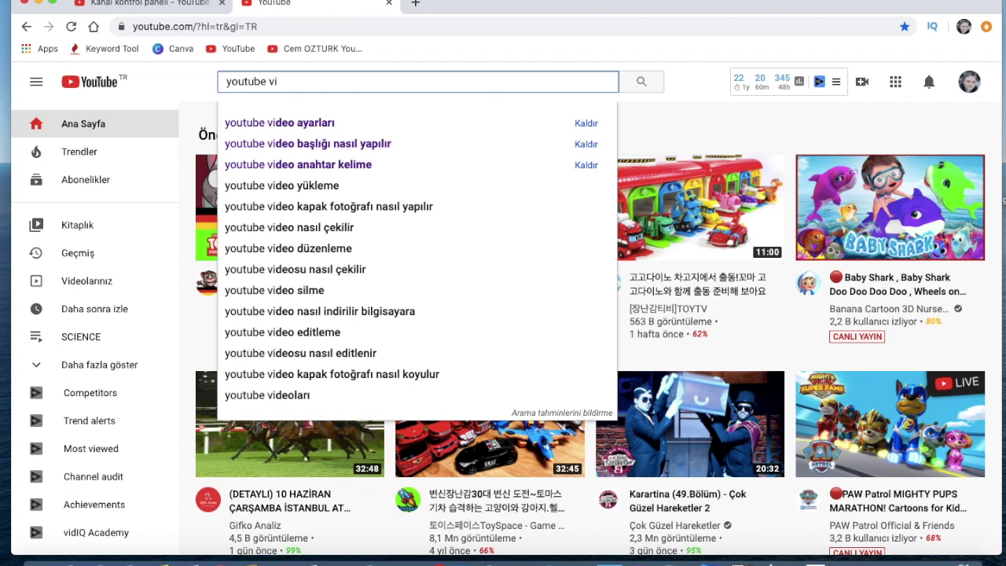
{"action": "key", "text": "super+Tab"}
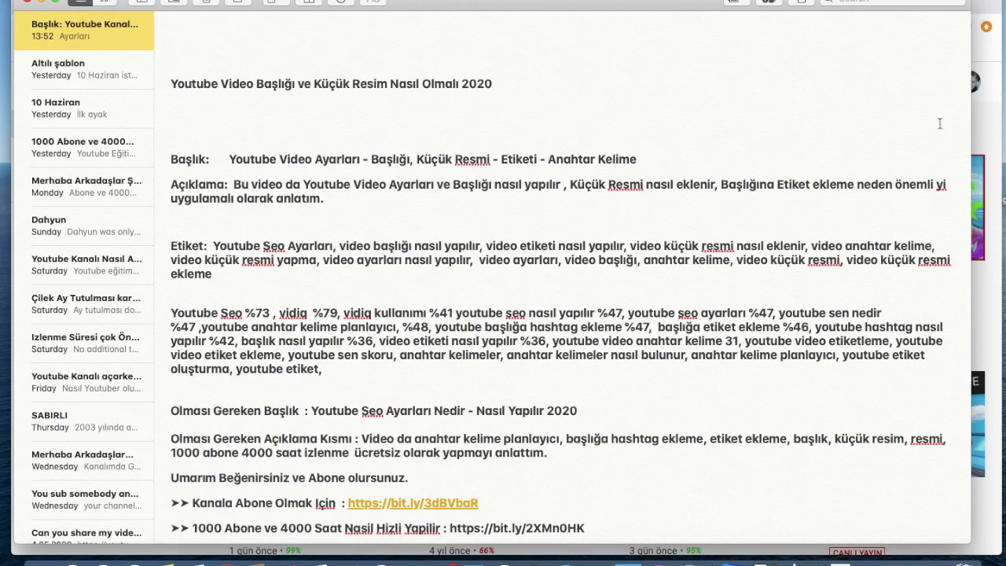
{"action": "left_click", "coordinate": [986, 122]}
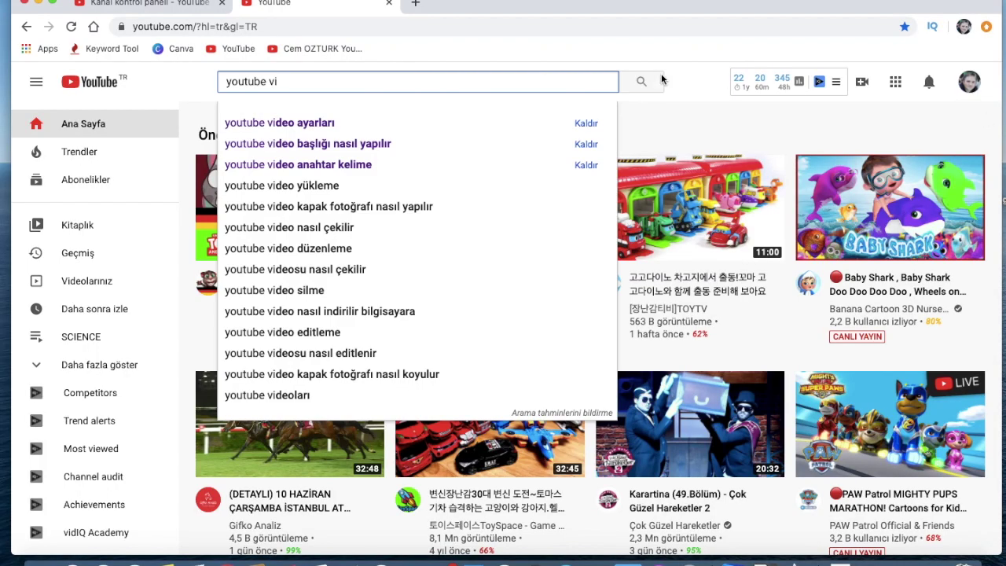
Step: Search Google for "vidiq" in a new tab and open the Chrome Web Store page of vidIQ Vision for YouTube
{"action": "left_click", "coordinate": [415, 3]}
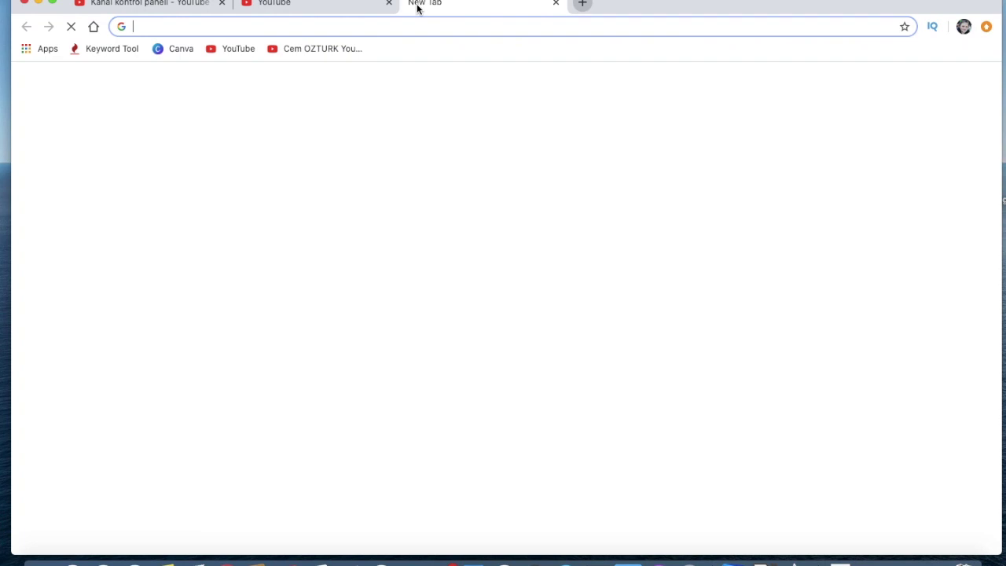
{"action": "left_click", "coordinate": [319, 26]}
{"action": "type", "text": "vidiq"}
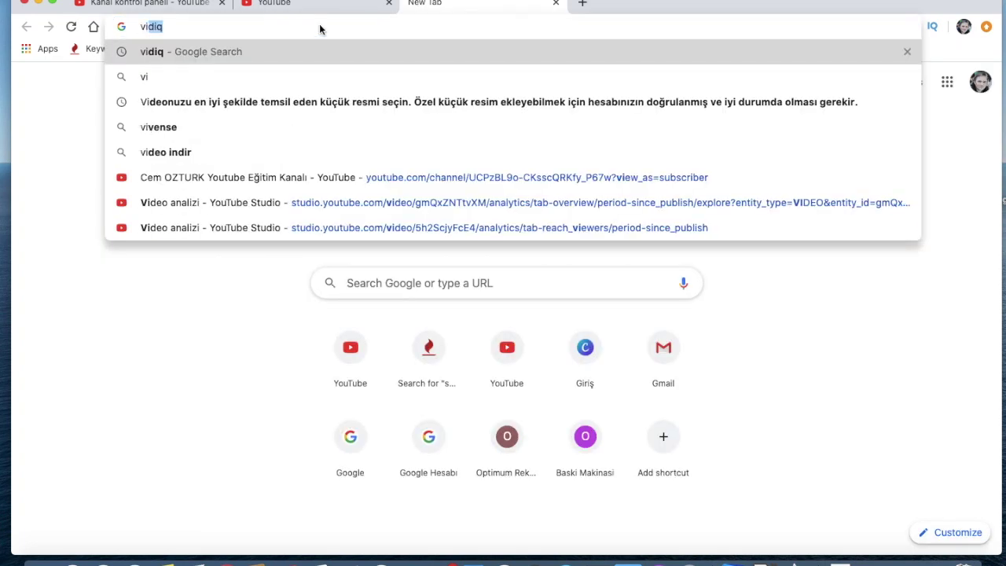
{"action": "left_click", "coordinate": [205, 52]}
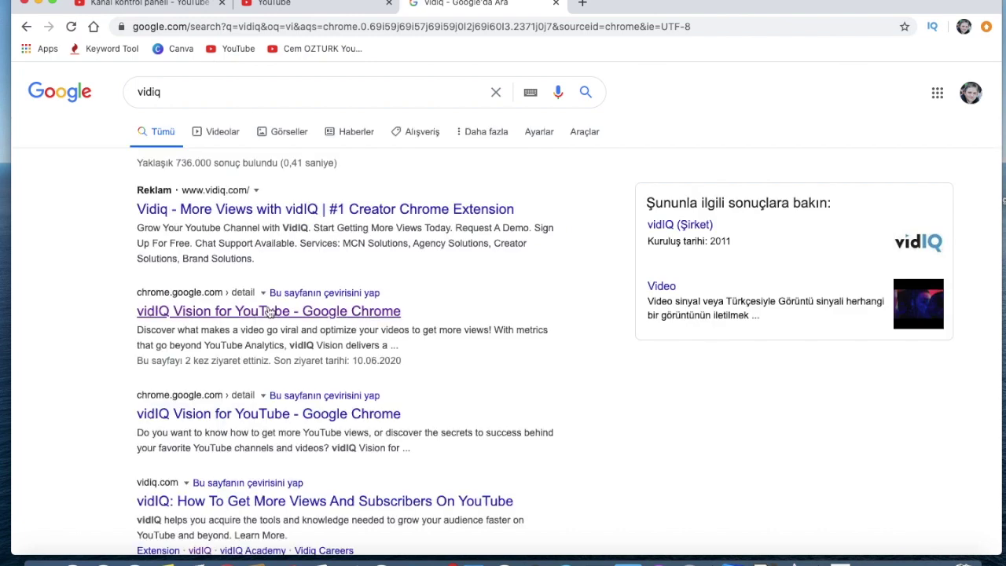
{"action": "left_click", "coordinate": [268, 311]}
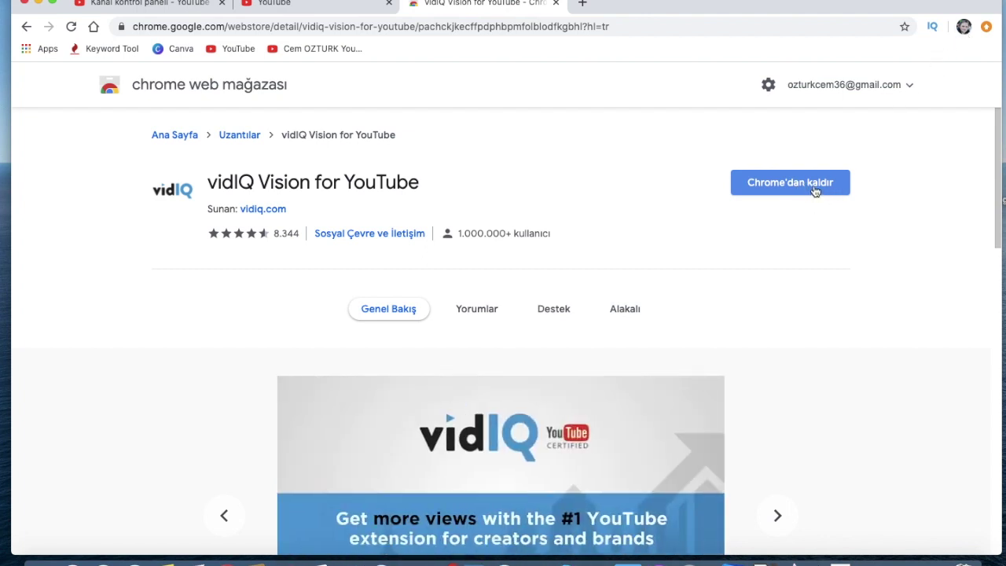
Step: View the vidIQ extension's popup, dismiss it and close the Chrome Web Store tab
{"action": "left_click", "coordinate": [932, 28]}
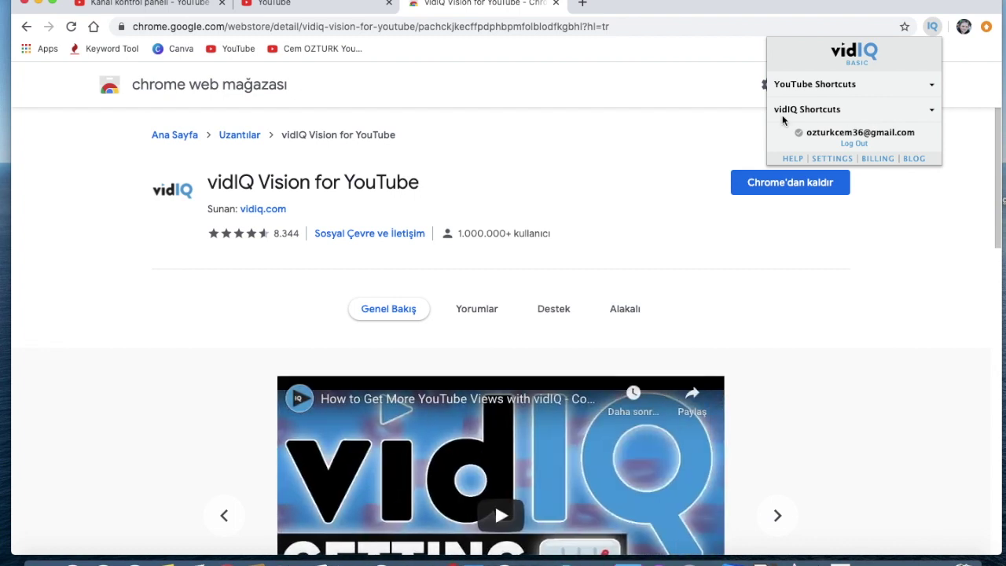
{"action": "left_click", "coordinate": [660, 121]}
{"action": "left_click", "coordinate": [557, 4]}
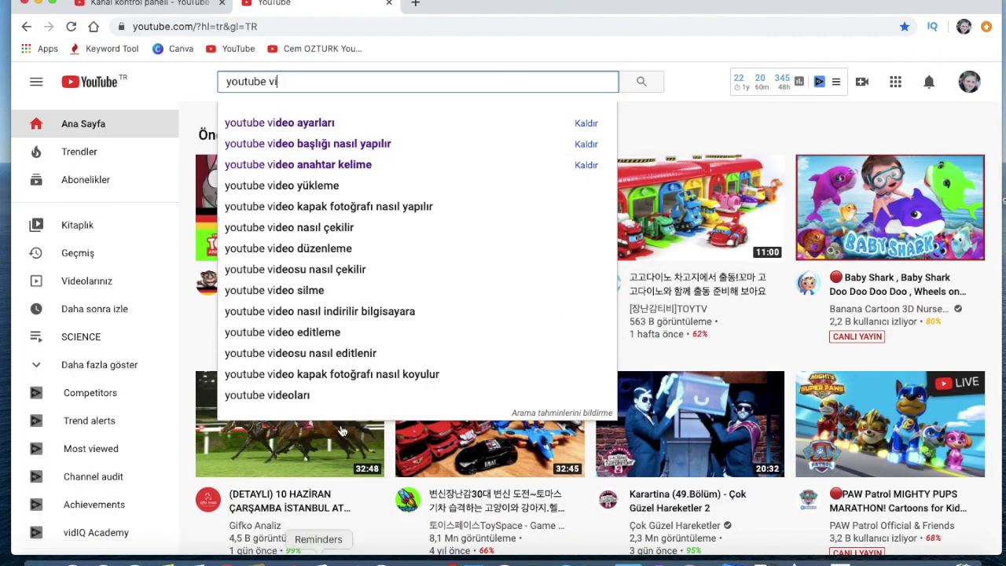
Step: Search YouTube for "youtube seo" and examine the vidIQ overall score, volume and competition
{"action": "mouse_move", "coordinate": [277, 81]}
{"action": "left_mouse_down"}
{"action": "mouse_move", "coordinate": [260, 81]}
{"action": "mouse_move", "coordinate": [271, 80]}
{"action": "left_mouse_up"}
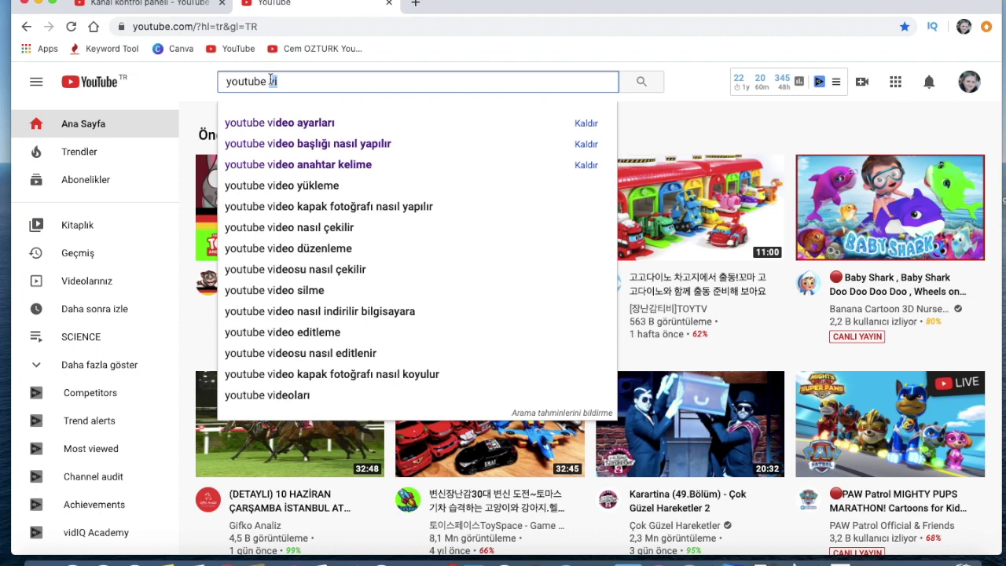
{"action": "type", "text": "seo"}
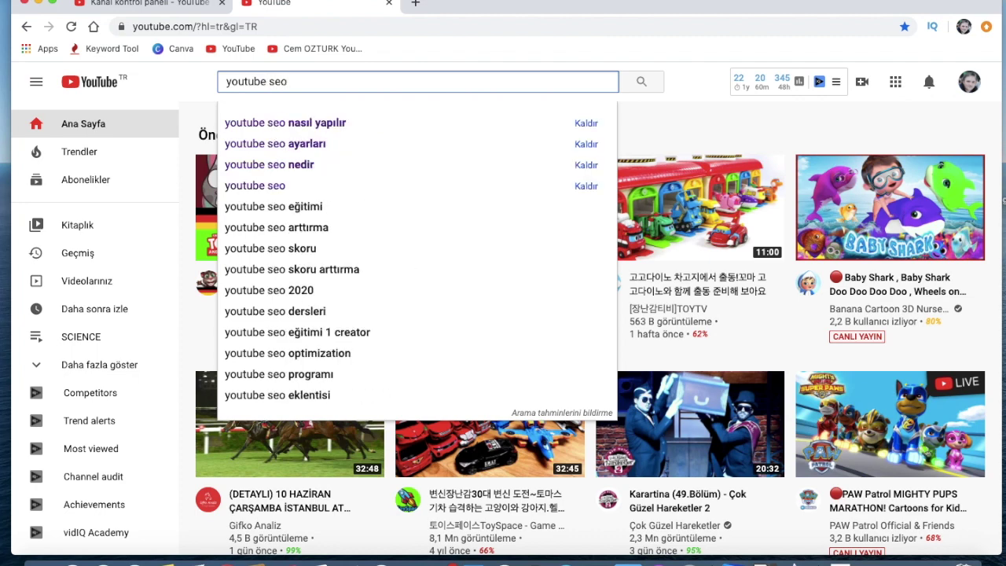
{"action": "key", "text": "Return"}
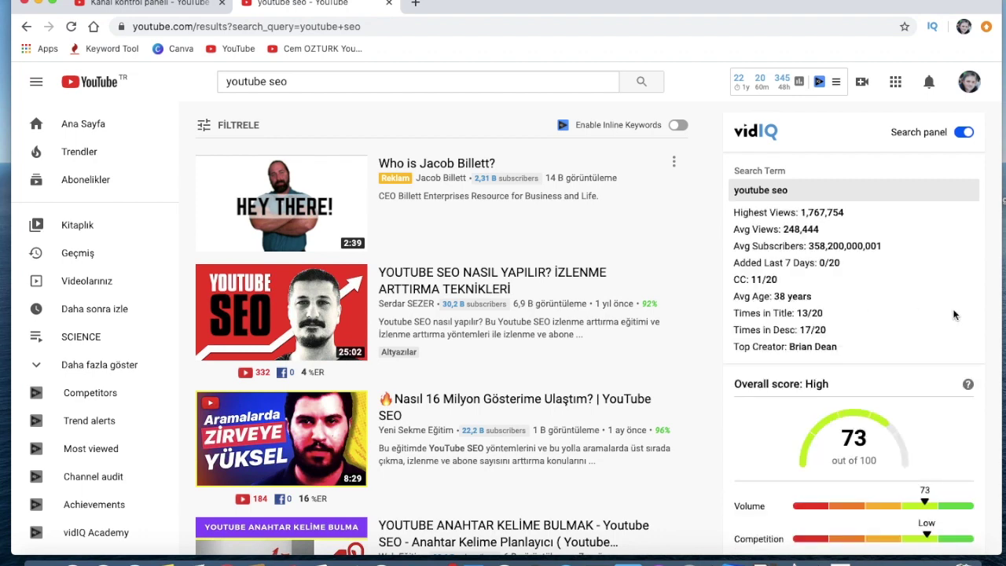
{"action": "scroll", "coordinate": [954, 315], "scroll_direction": "down", "scroll_amount": 3}
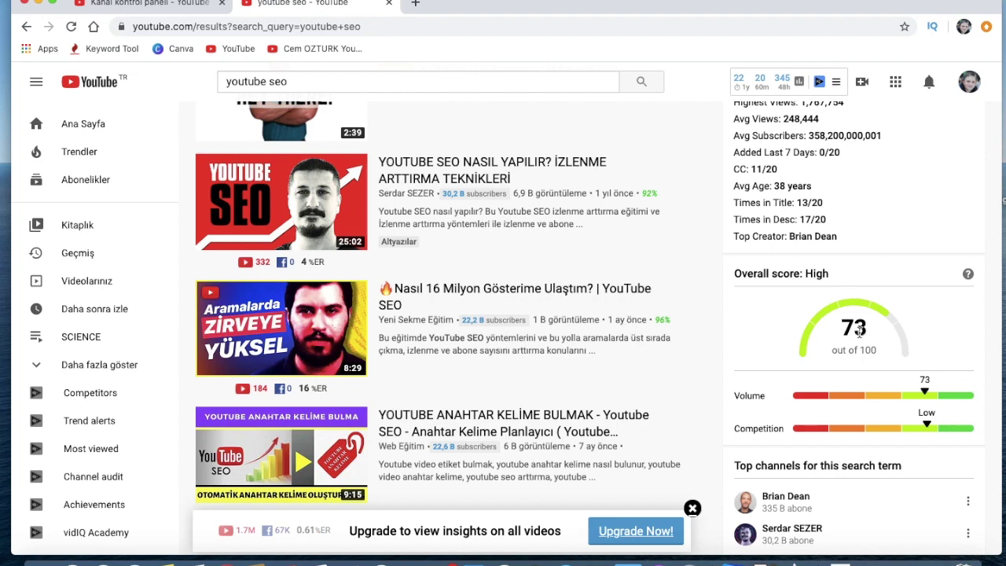
{"action": "scroll", "coordinate": [861, 332], "scroll_direction": "up", "scroll_amount": 3}
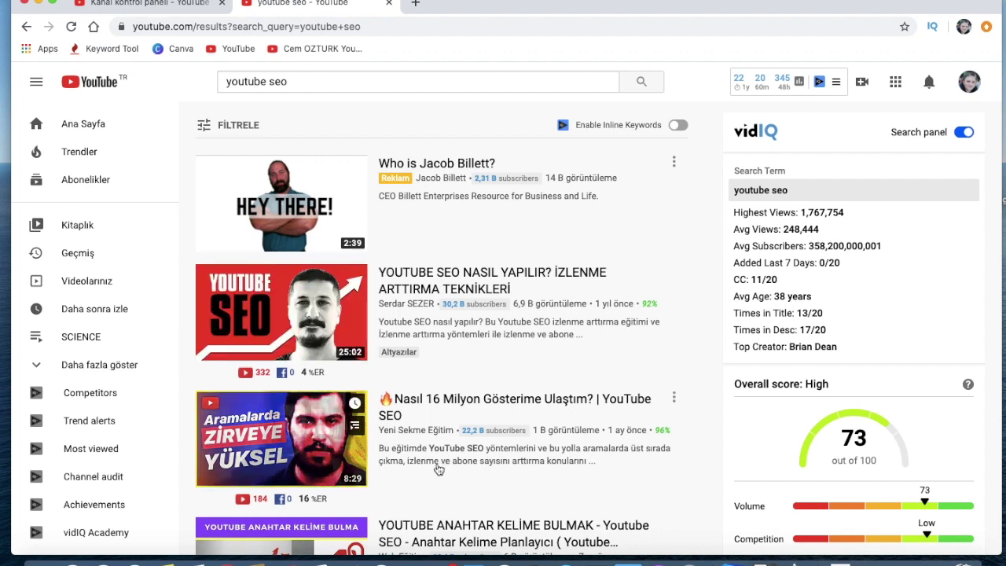
Step: Check the keyword note in Notes, return to YouTube and search for the suggested phrase "youtube seo nasıl yapılır"
{"action": "left_click", "coordinate": [162, 561]}
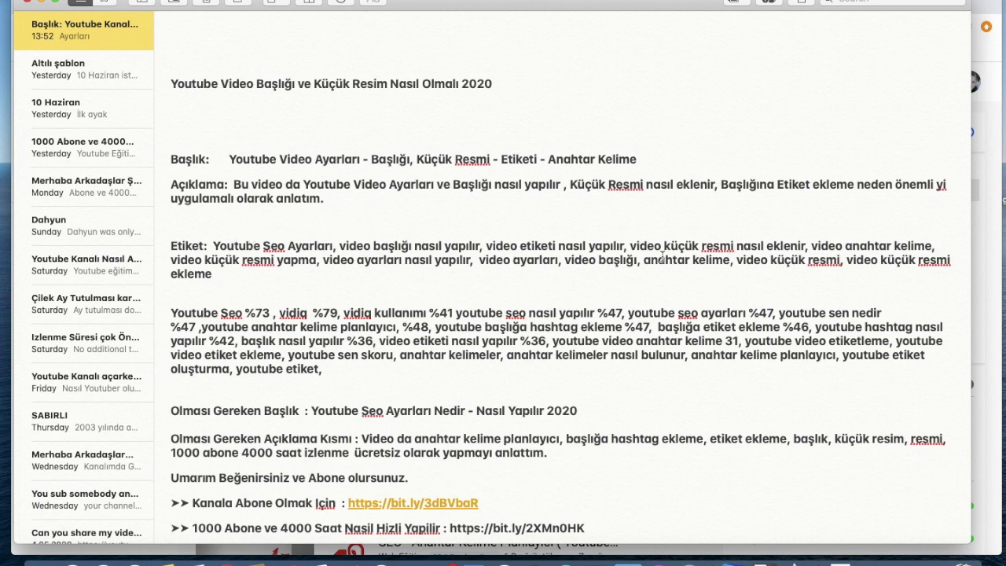
{"action": "left_click", "coordinate": [42, 3]}
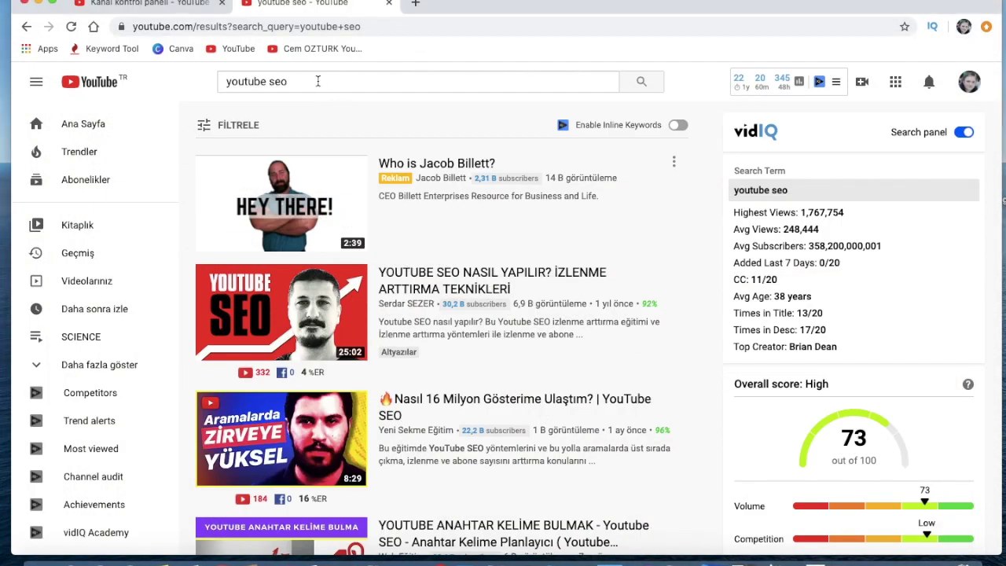
{"action": "left_click", "coordinate": [318, 81]}
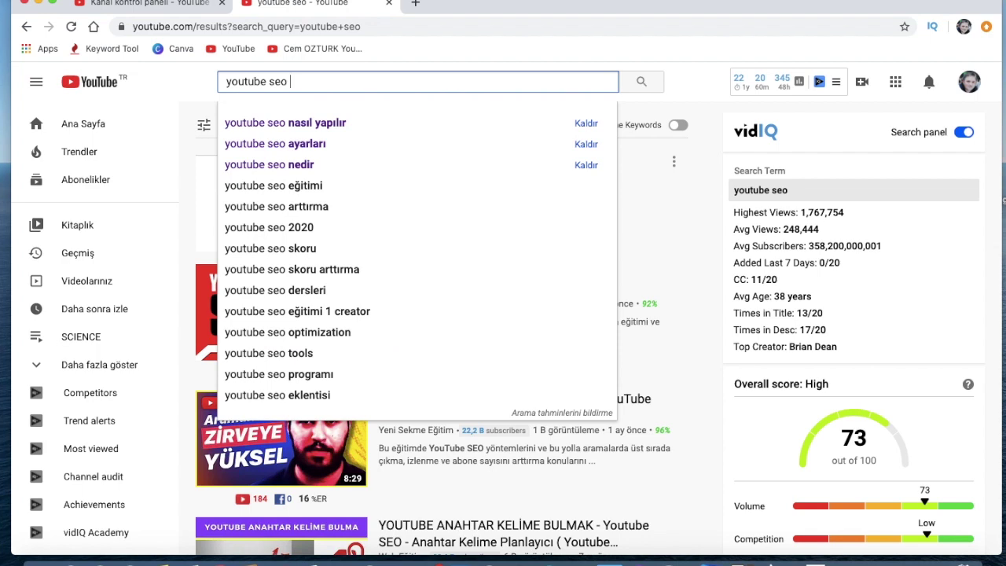
{"action": "left_click", "coordinate": [325, 126]}
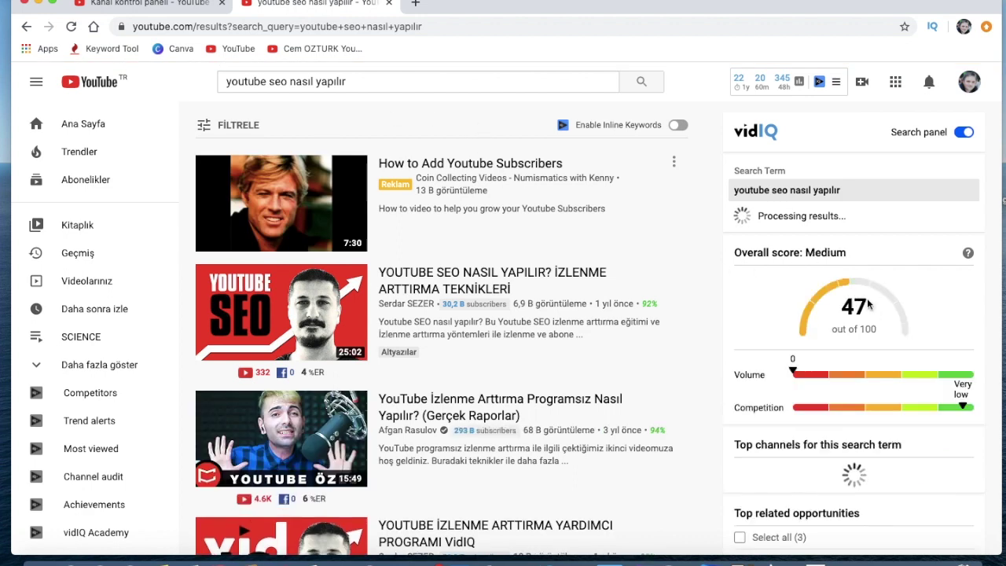
Step: Shorten the YouTube query to "youtube seo" and search for the suggested phrase "youtube seo ayarları"
{"action": "left_click", "coordinate": [365, 80]}
{"action": "key", "text": "BackSpace"}
{"action": "key", "text": "BackSpace"}
{"action": "key", "text": "BackSpace"}
{"action": "key", "text": "BackSpace"}
{"action": "key", "text": "BackSpace"}
{"action": "key", "text": "BackSpace"}
{"action": "key", "text": "BackSpace"}
{"action": "key", "text": "BackSpace"}
{"action": "key", "text": "BackSpace"}
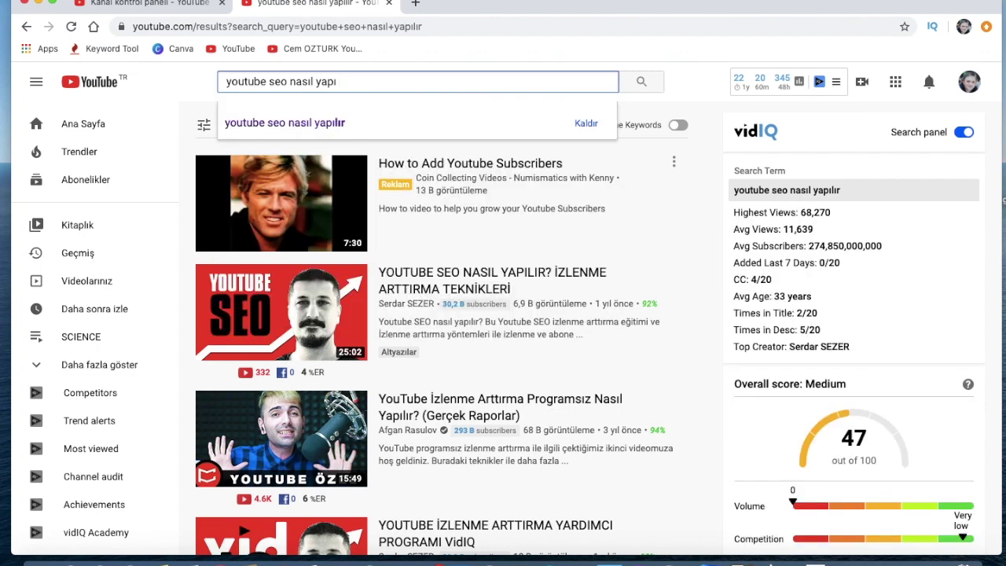
{"action": "key", "text": "BackSpace"}
{"action": "key", "text": "BackSpace"}
{"action": "key", "text": "BackSpace"}
{"action": "key", "text": "BackSpace"}
{"action": "key", "text": "BackSpace"}
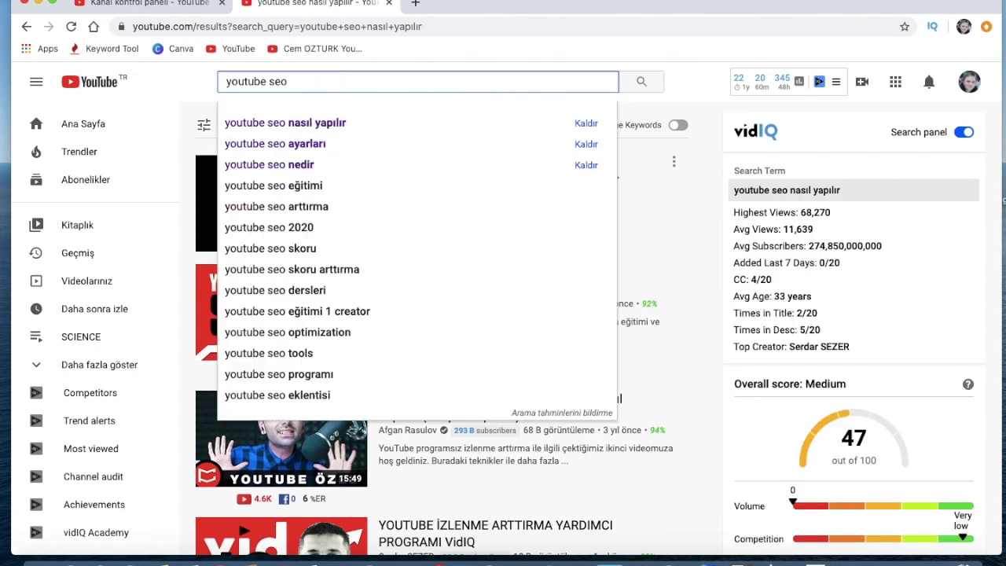
{"action": "left_click", "coordinate": [348, 146]}
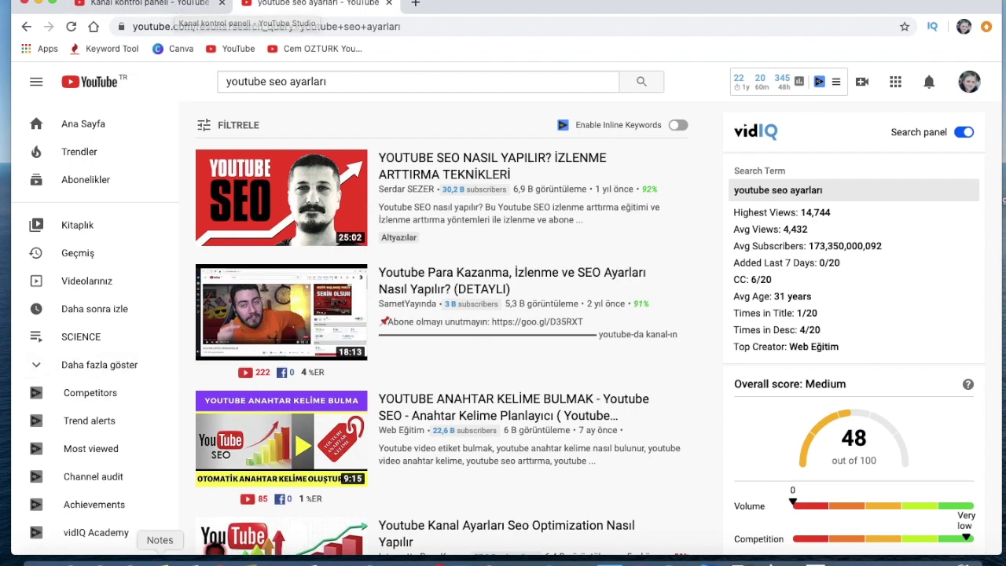
Step: Copy "Youtube Video Ayarları" from the note's Başlık line and search YouTube for it
{"action": "left_click", "coordinate": [164, 558]}
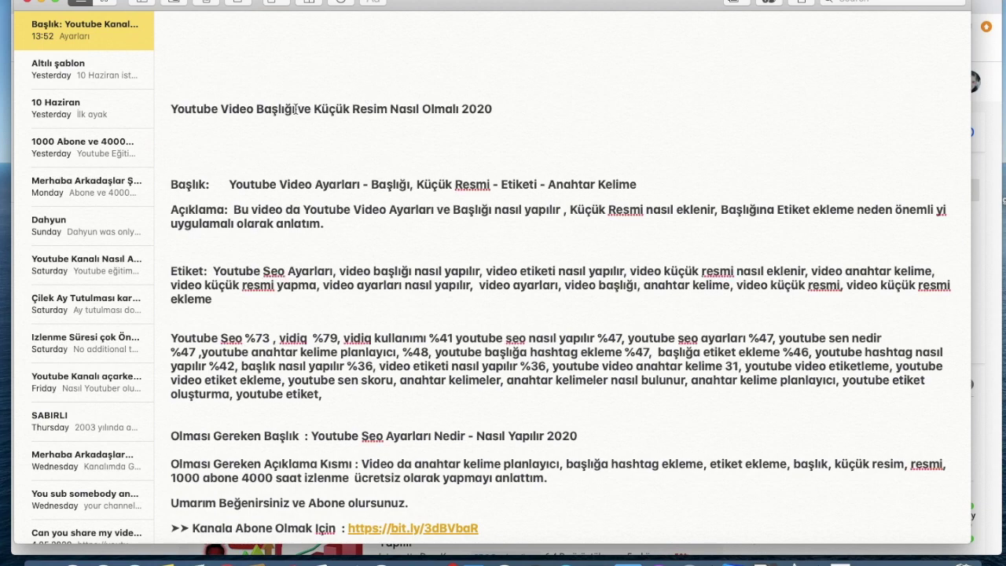
{"action": "scroll", "coordinate": [369, 95], "scroll_direction": "up", "scroll_amount": 2}
{"action": "left_click_drag", "start_coordinate": [228, 233], "coordinate": [362, 234]}
{"action": "key", "text": "super+c"}
{"action": "key", "text": "super+m"}
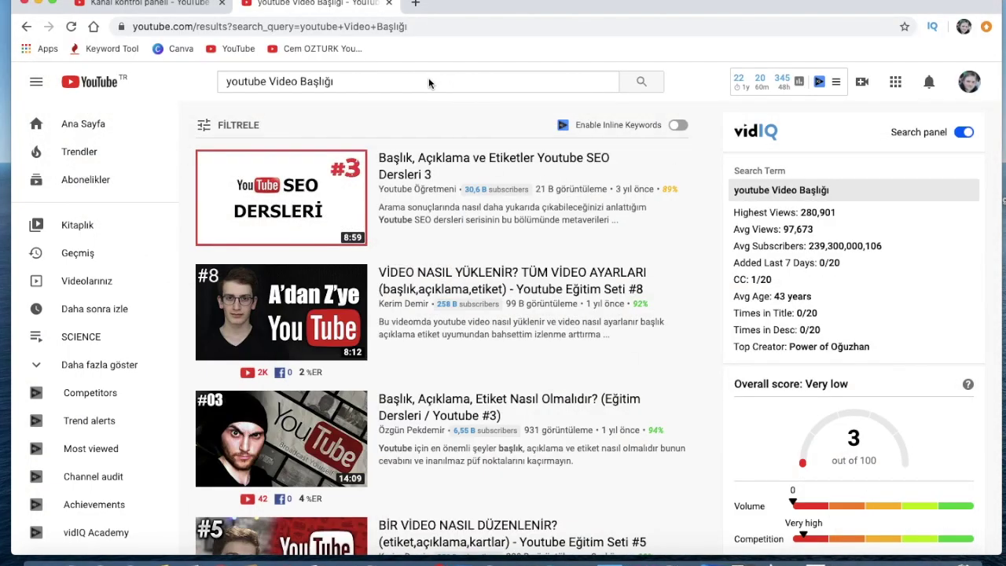
{"action": "left_click", "coordinate": [431, 79]}
{"action": "key", "text": "super+a"}
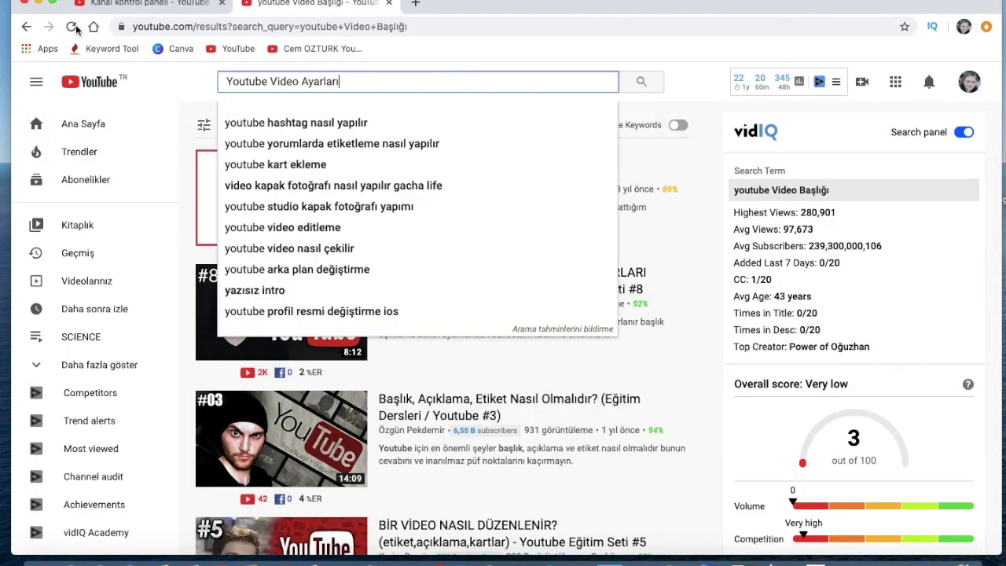
{"action": "key", "text": "super+v"}
{"action": "key", "text": "Return"}
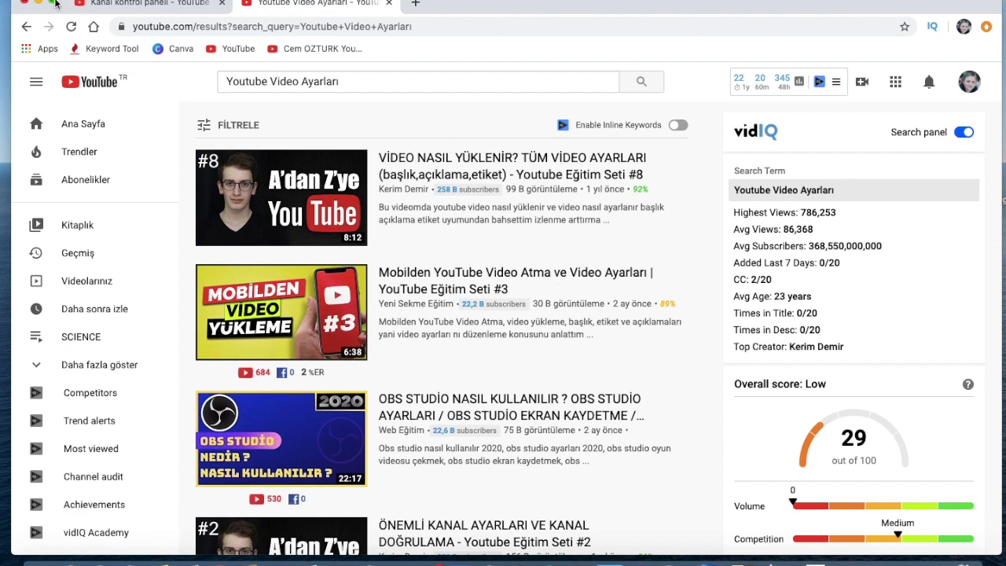
Step: View YouTube's suggestions for "Youtube Video Ayarları" and review the scored keyword list in the note
{"action": "mouse_move", "coordinate": [56, 4]}
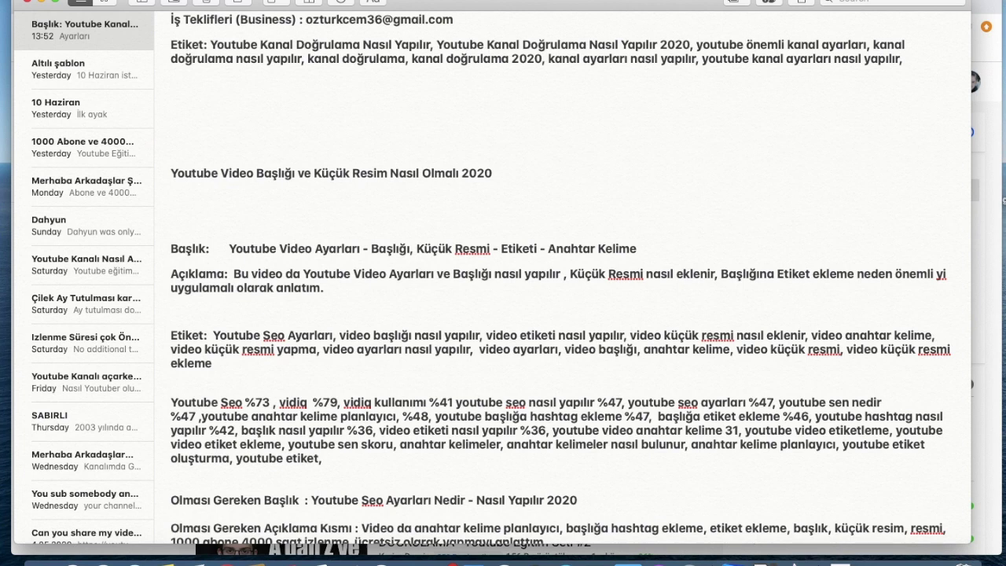
{"action": "key", "text": "super+Tab"}
{"action": "left_click", "coordinate": [449, 79]}
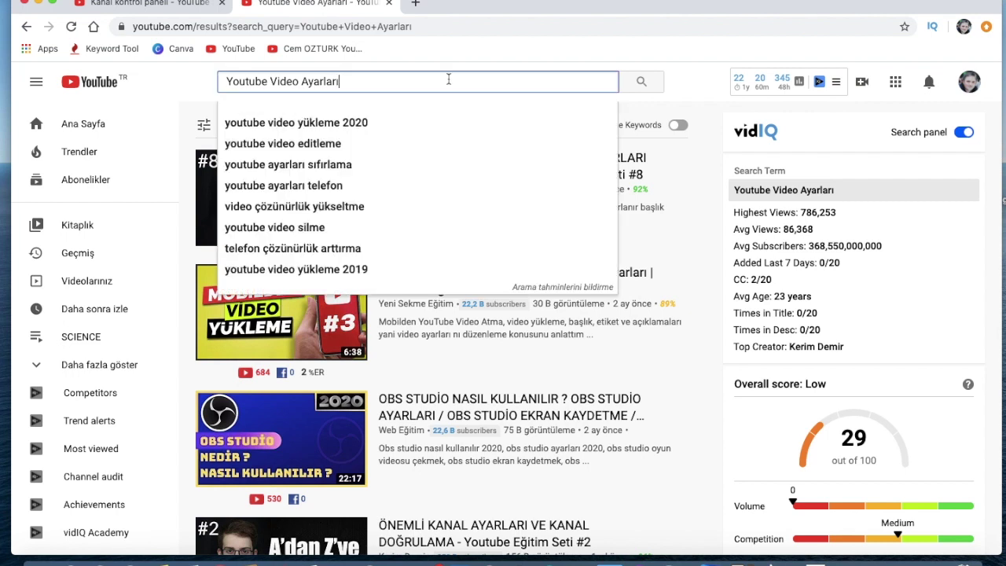
{"action": "left_click", "coordinate": [157, 550]}
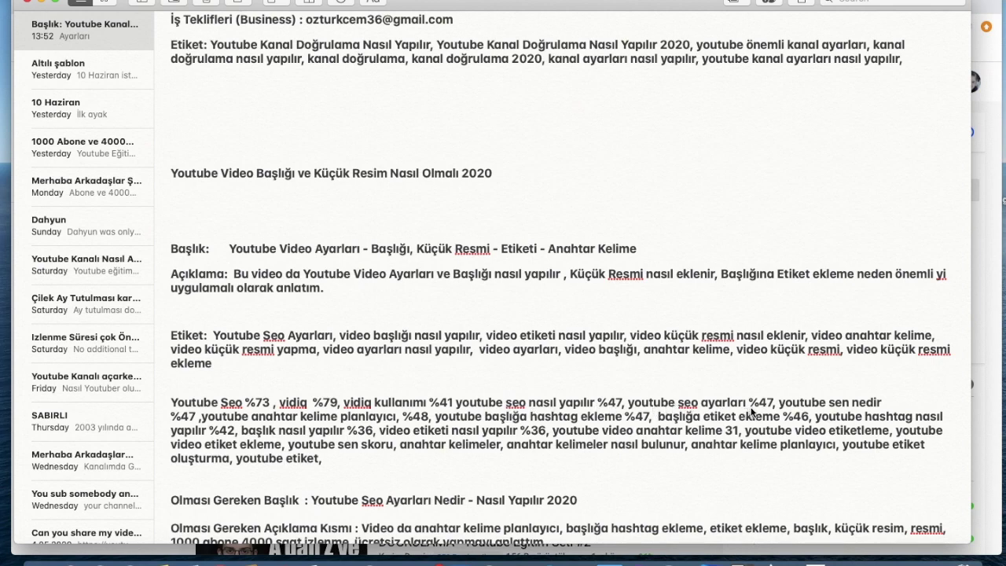
Step: Review the "Olması Gereken Başlık" title in the note and compare it with the keyword "youtube seo ayarları" in the scored list
{"action": "scroll", "coordinate": [775, 415], "scroll_direction": "down", "scroll_amount": 5}
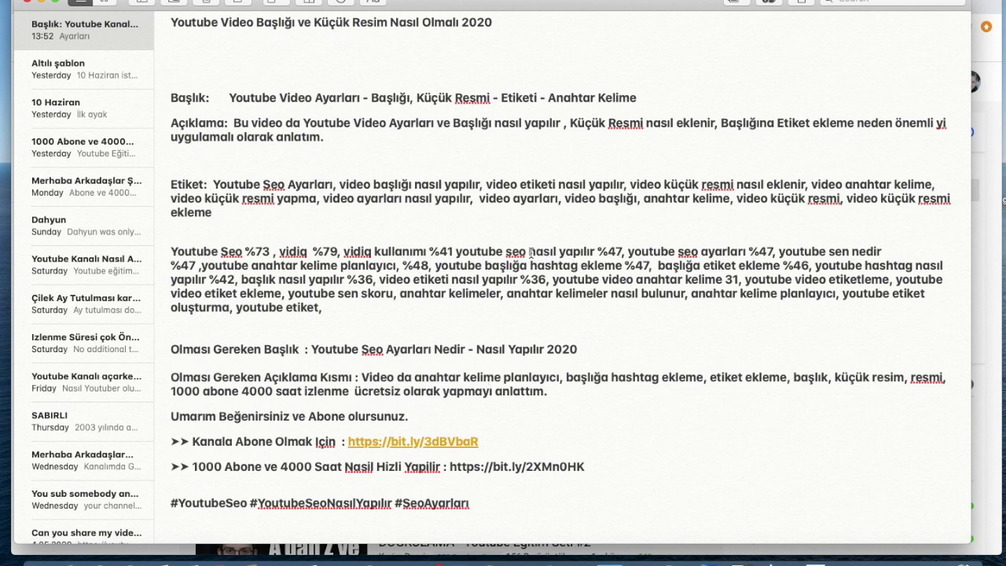
{"action": "left_click_drag", "start_coordinate": [311, 349], "coordinate": [651, 344]}
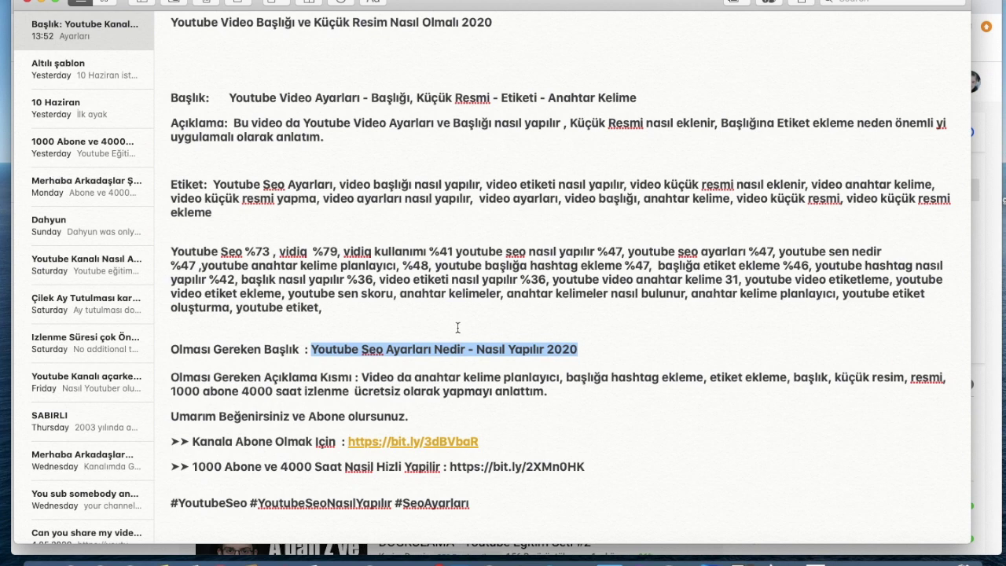
{"action": "left_click", "coordinate": [311, 349]}
{"action": "left_click_drag", "start_coordinate": [311, 349], "coordinate": [385, 355]}
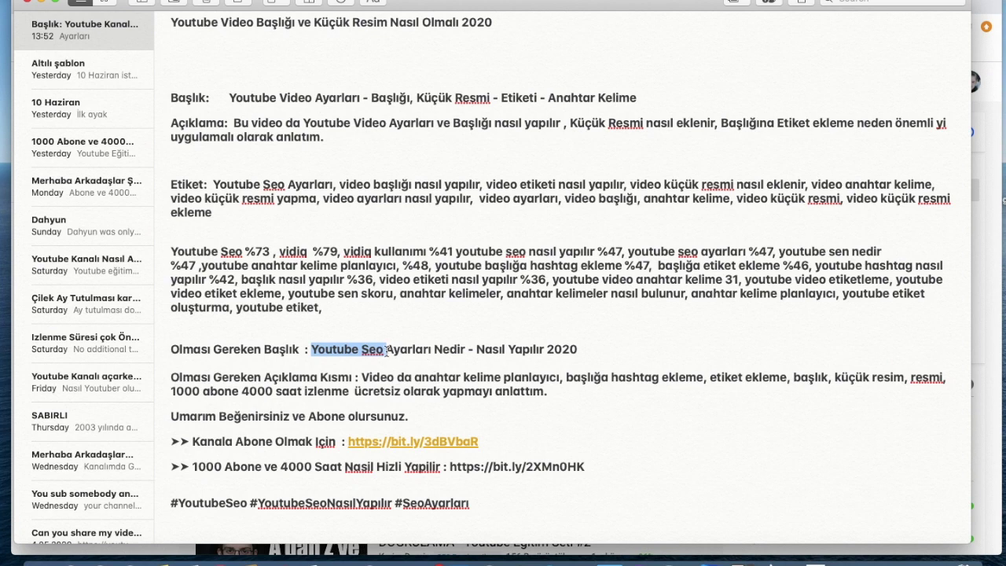
{"action": "left_click", "coordinate": [312, 349]}
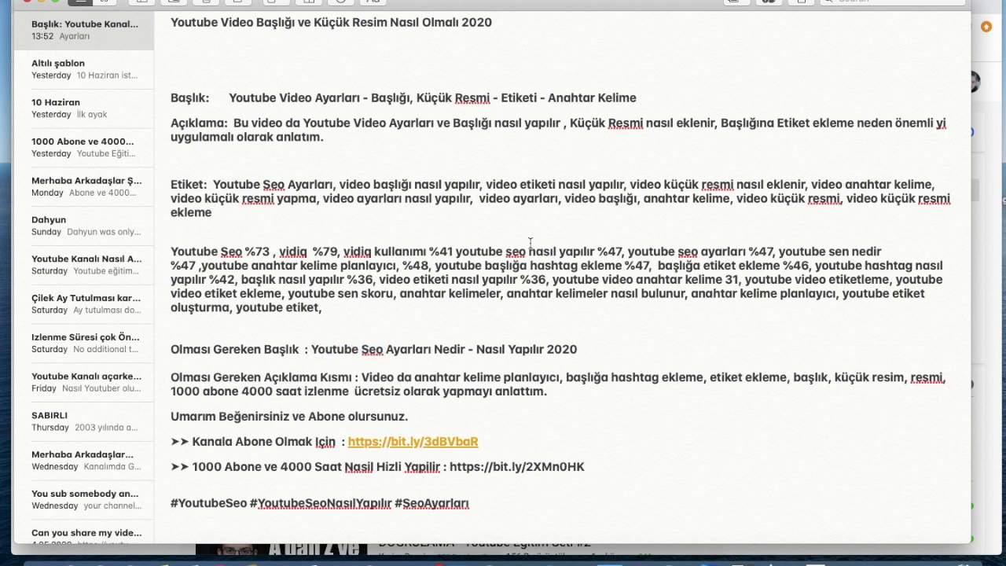
{"action": "left_click_drag", "start_coordinate": [629, 252], "coordinate": [773, 250]}
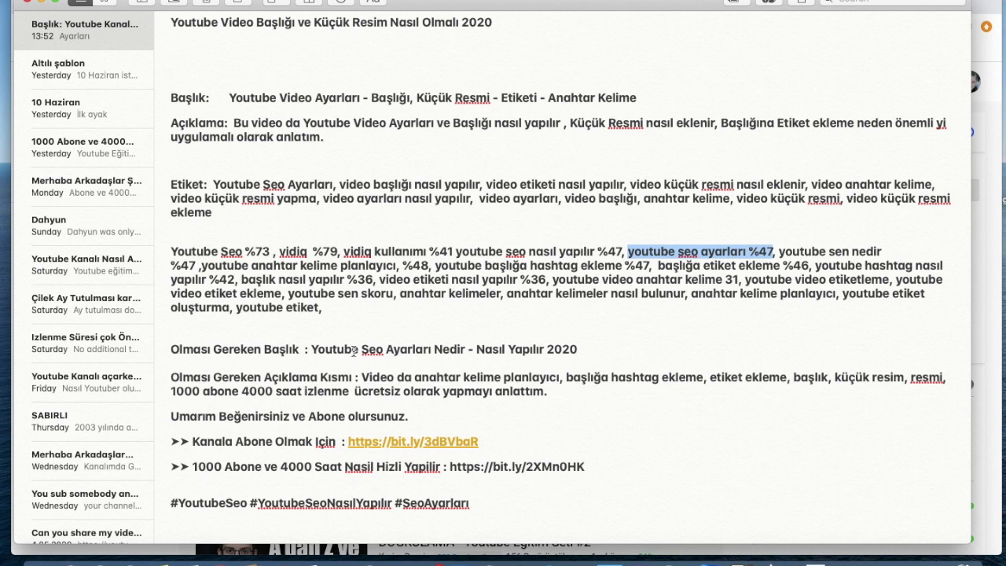
Step: Examine the keyword phrases in the note's "Olması Gereken Açıklama Kısmı" description against the title and the scored keyword list
{"action": "left_click_drag", "start_coordinate": [394, 378], "coordinate": [364, 376]}
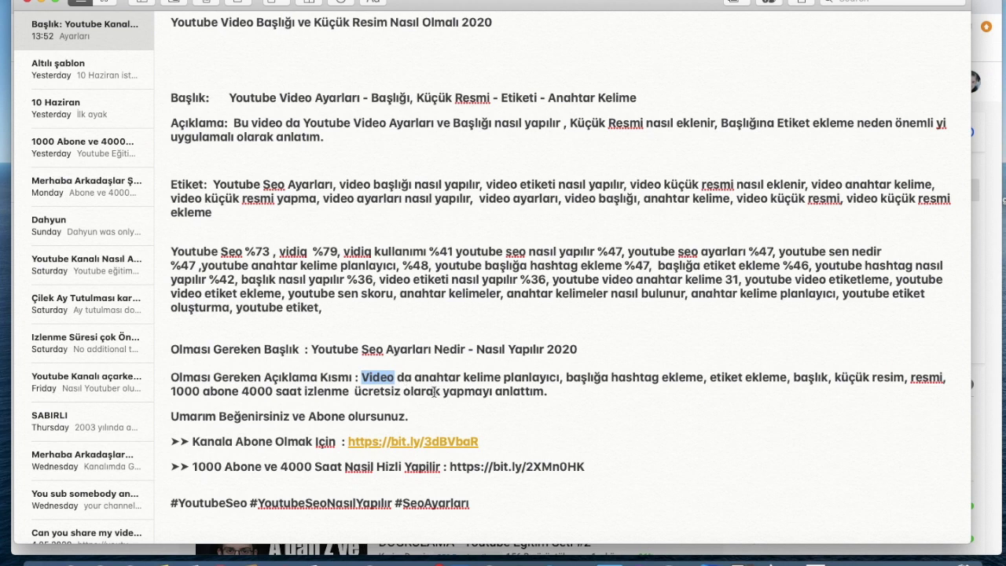
{"action": "left_click_drag", "start_coordinate": [414, 378], "coordinate": [554, 378]}
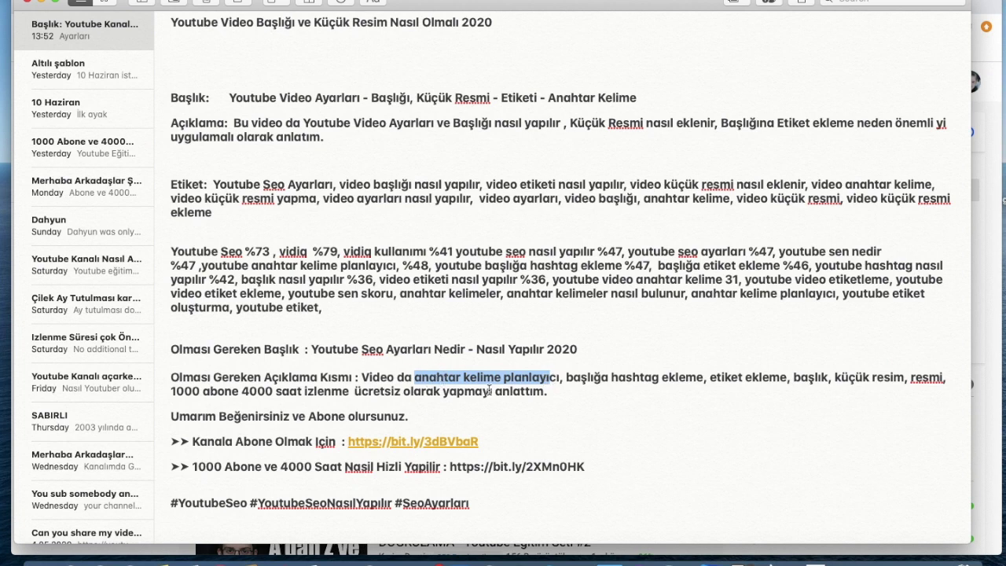
{"action": "left_click_drag", "start_coordinate": [385, 349], "coordinate": [503, 378]}
{"action": "left_click_drag", "start_coordinate": [385, 349], "coordinate": [436, 351]}
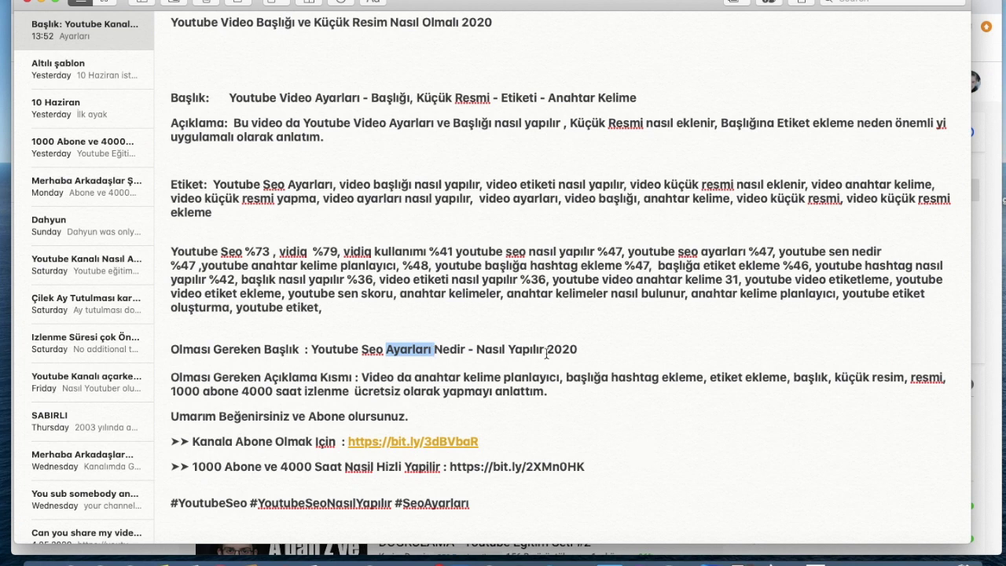
{"action": "left_click_drag", "start_coordinate": [565, 377], "coordinate": [704, 378]}
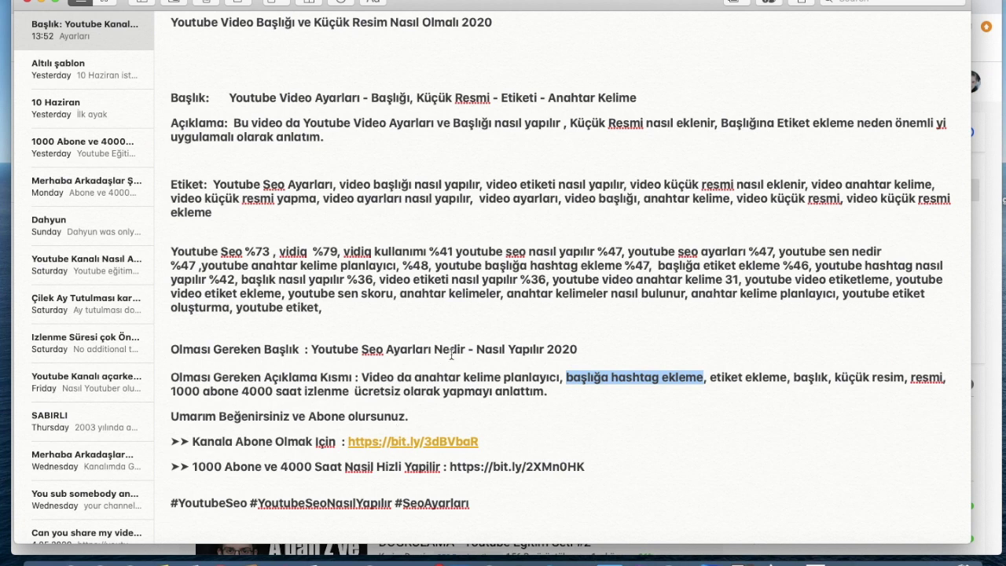
{"action": "left_click_drag", "start_coordinate": [176, 241], "coordinate": [845, 311]}
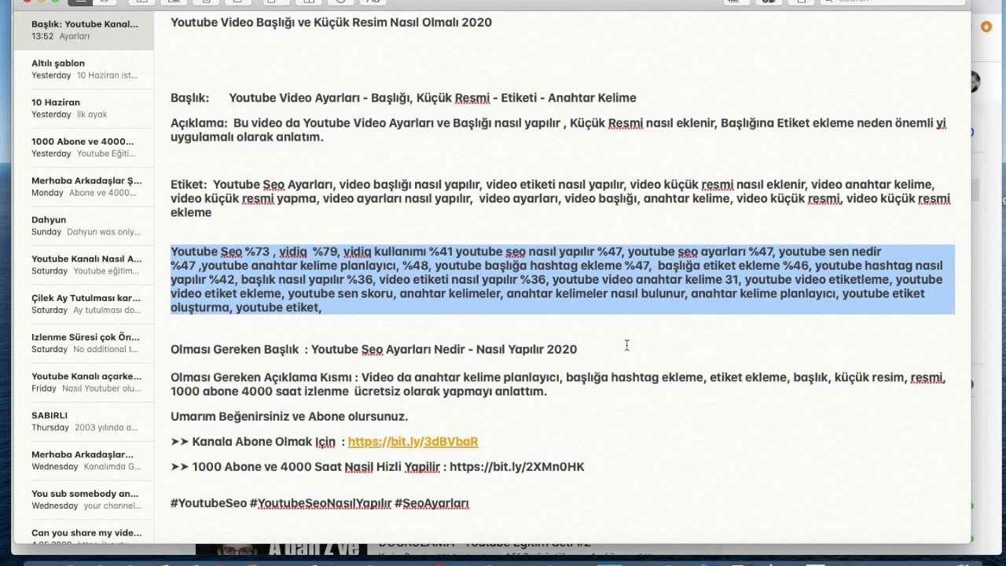
{"action": "scroll", "coordinate": [503, 446], "scroll_direction": "down", "scroll_amount": 3}
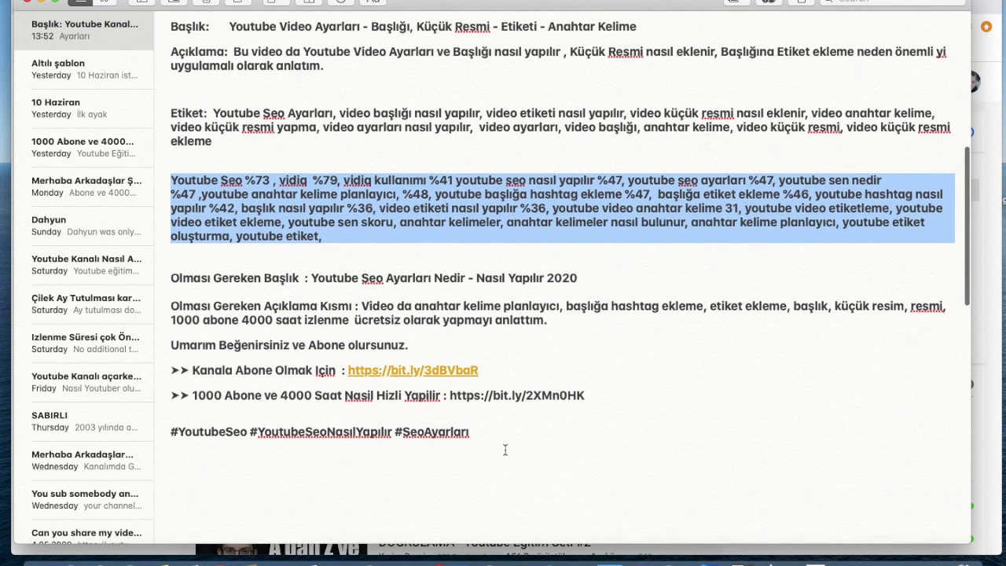
{"action": "left_click", "coordinate": [253, 197]}
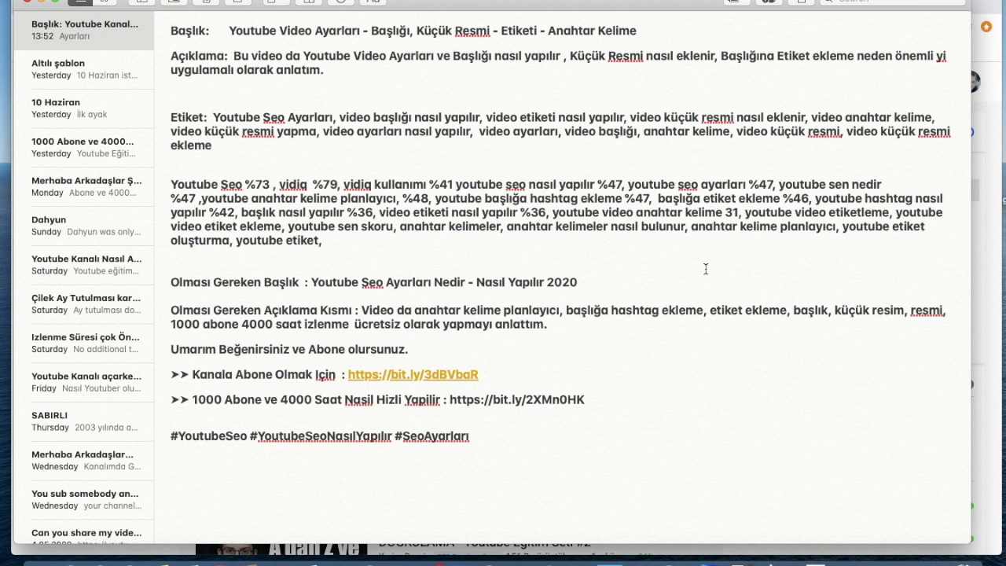
Step: Copy the title "Youtube Seo Ayarları Nedir - Nasıl Yapılır 2020" from the note and switch to iMovie
{"action": "scroll", "coordinate": [684, 233], "scroll_direction": "down", "scroll_amount": 1}
{"action": "left_click_drag", "start_coordinate": [311, 269], "coordinate": [629, 278]}
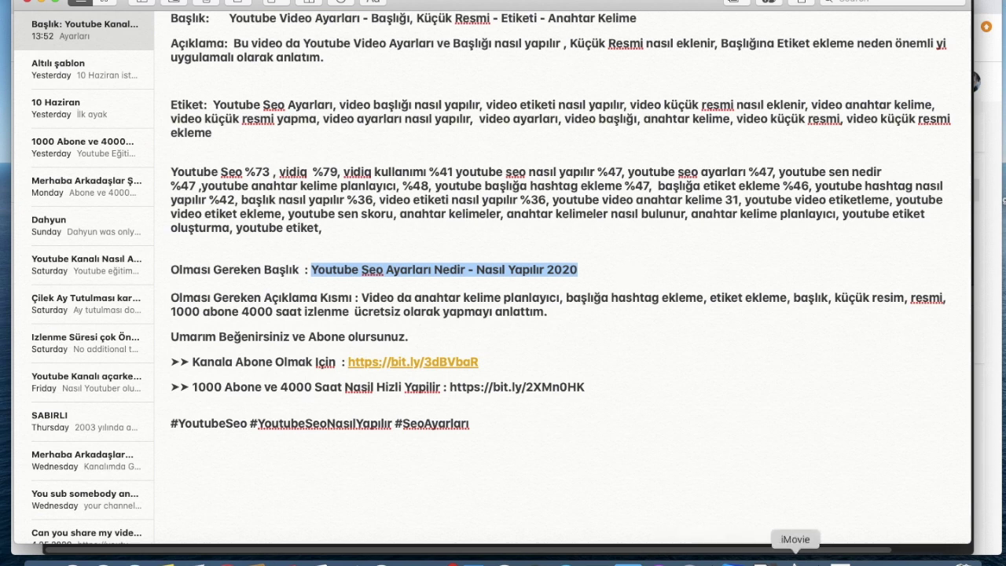
{"action": "left_click", "coordinate": [795, 560]}
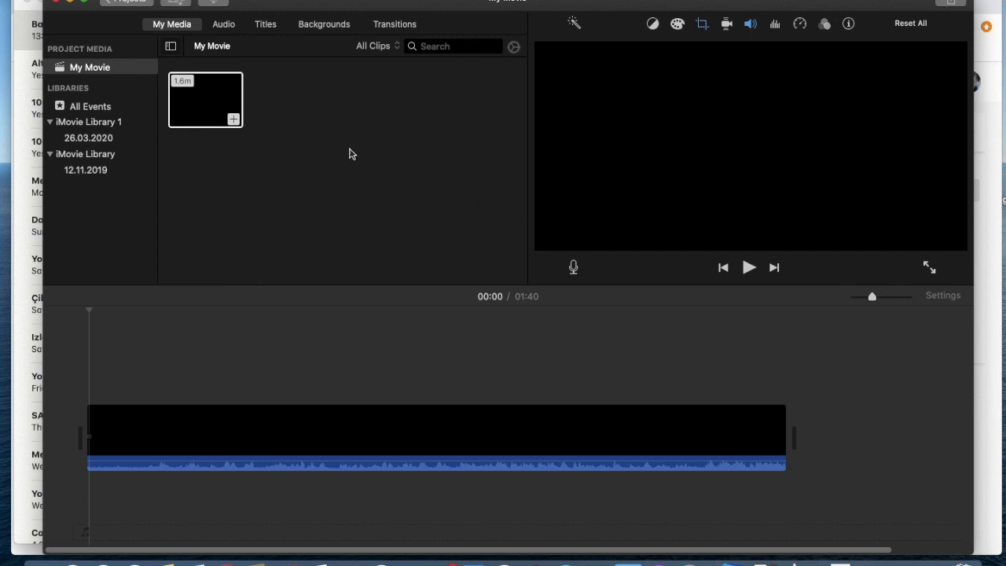
Step: Export My Movie as a video file to the Desktop, named "Youtube Seo Ayarları Nedir - Nasıl Yapılır 2020"
{"action": "left_click", "coordinate": [93, 0]}
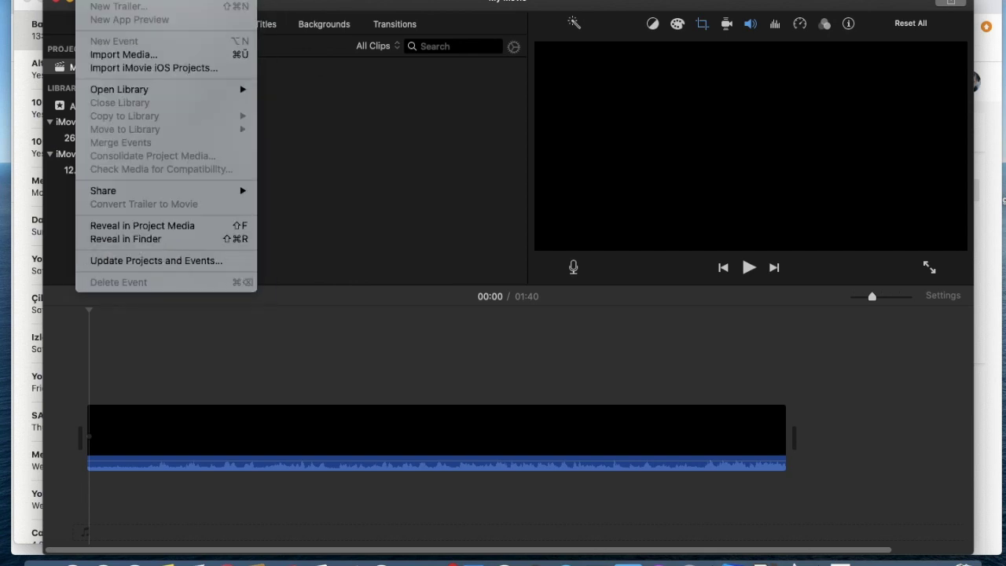
{"action": "left_click", "coordinate": [775, 6]}
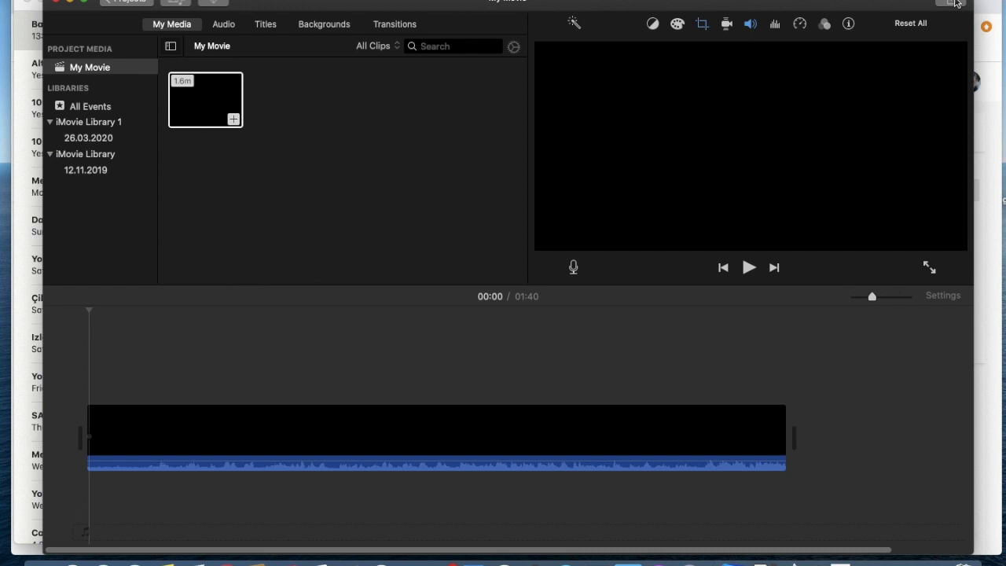
{"action": "left_click", "coordinate": [956, 4]}
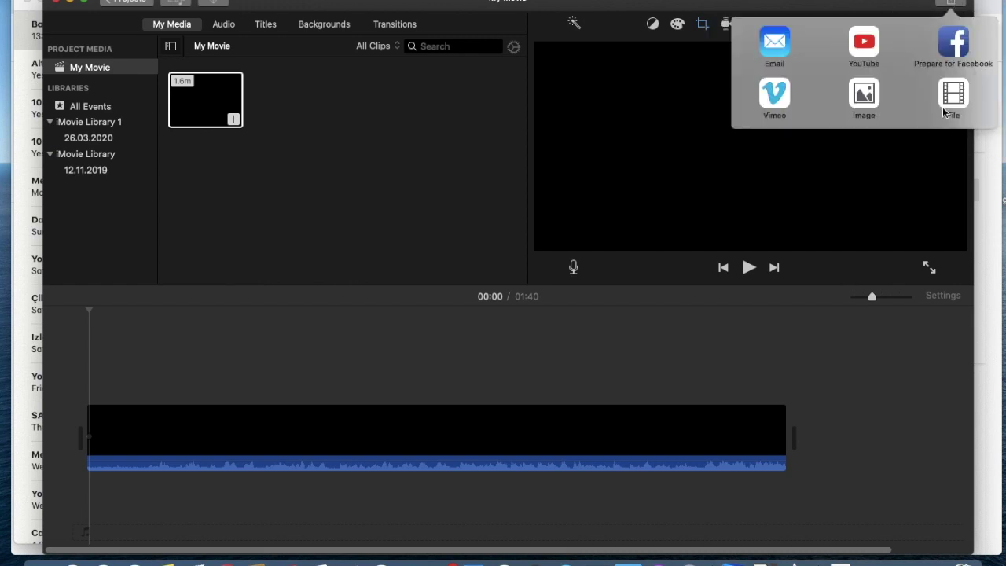
{"action": "left_click", "coordinate": [955, 100]}
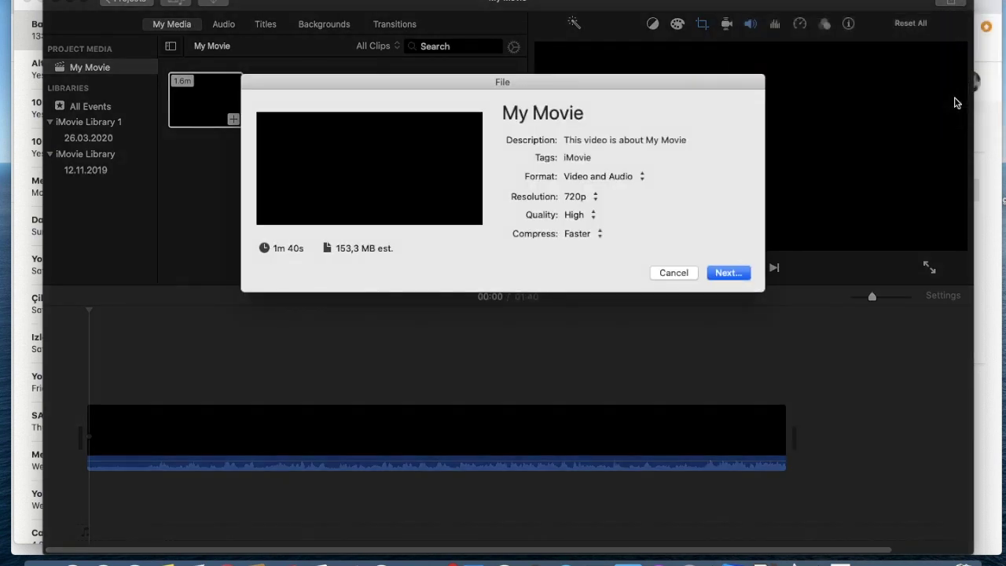
{"action": "left_click", "coordinate": [737, 278]}
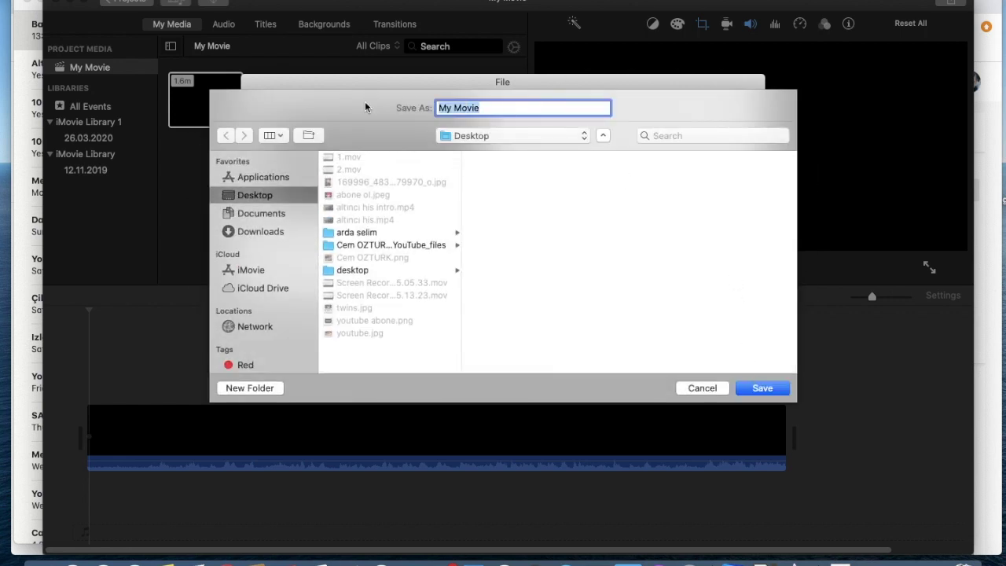
{"action": "key", "text": "super+v"}
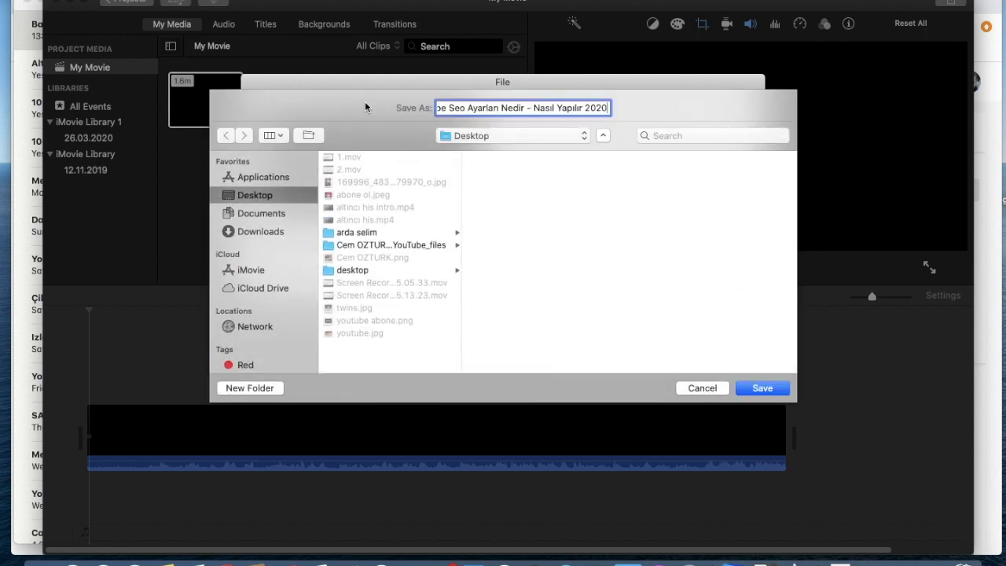
{"action": "left_click", "coordinate": [760, 388]}
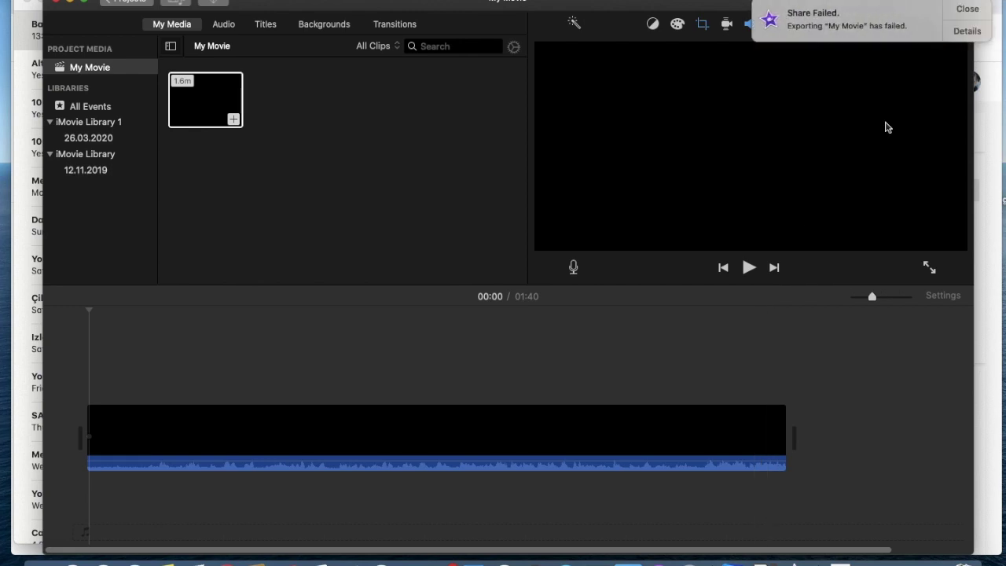
Step: Dismiss the export notification, minimize iMovie, and open YouTube Studio from the channel page in Google Chrome
{"action": "left_click", "coordinate": [966, 8]}
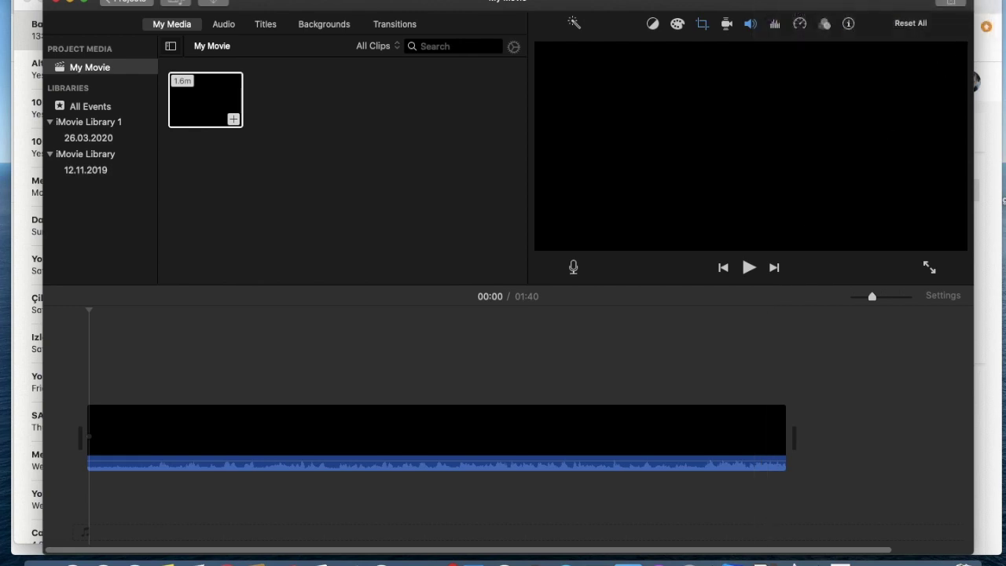
{"action": "left_click", "coordinate": [69, 3]}
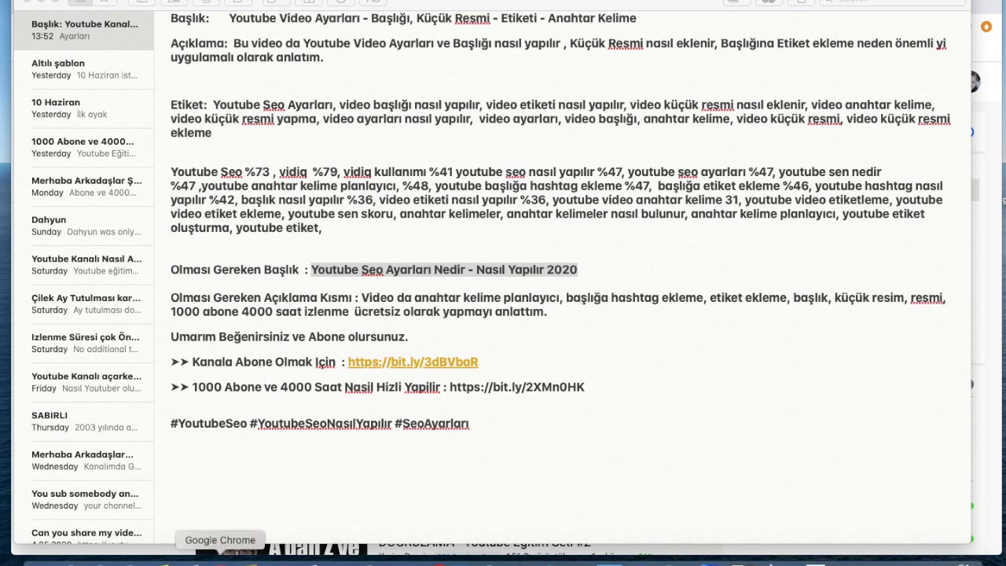
{"action": "left_click", "coordinate": [220, 560]}
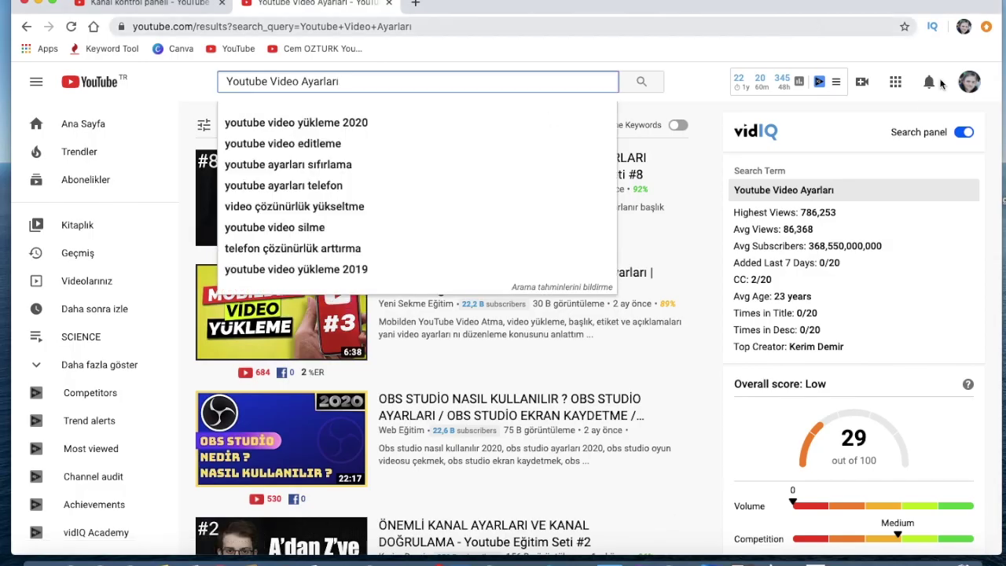
{"action": "left_click", "coordinate": [968, 82]}
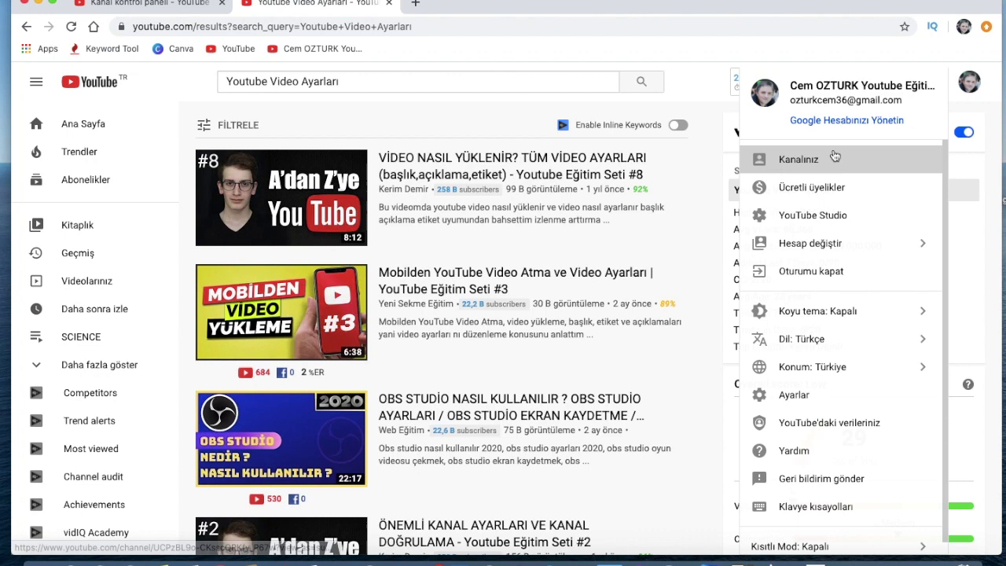
{"action": "left_click", "coordinate": [831, 155]}
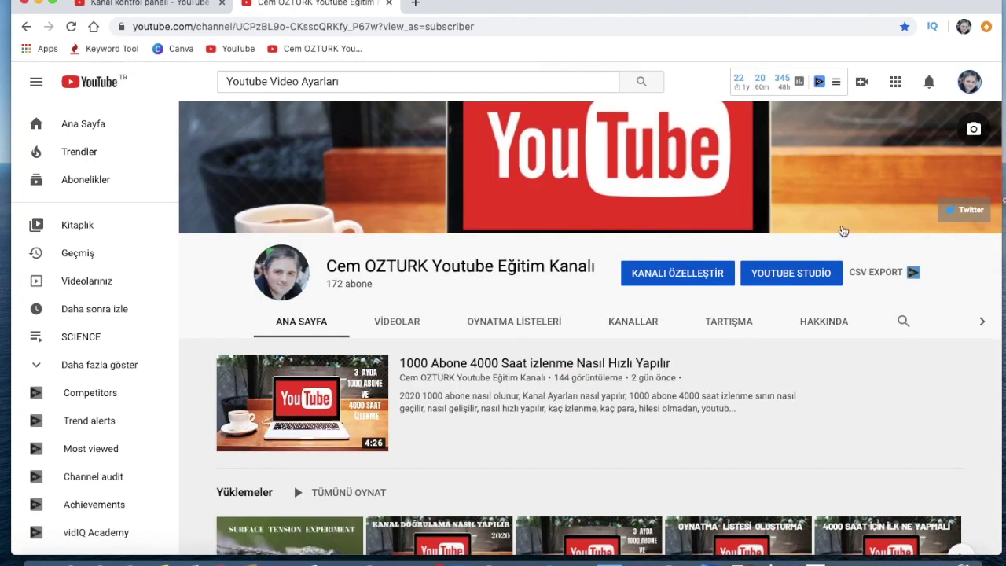
{"action": "left_click", "coordinate": [802, 275]}
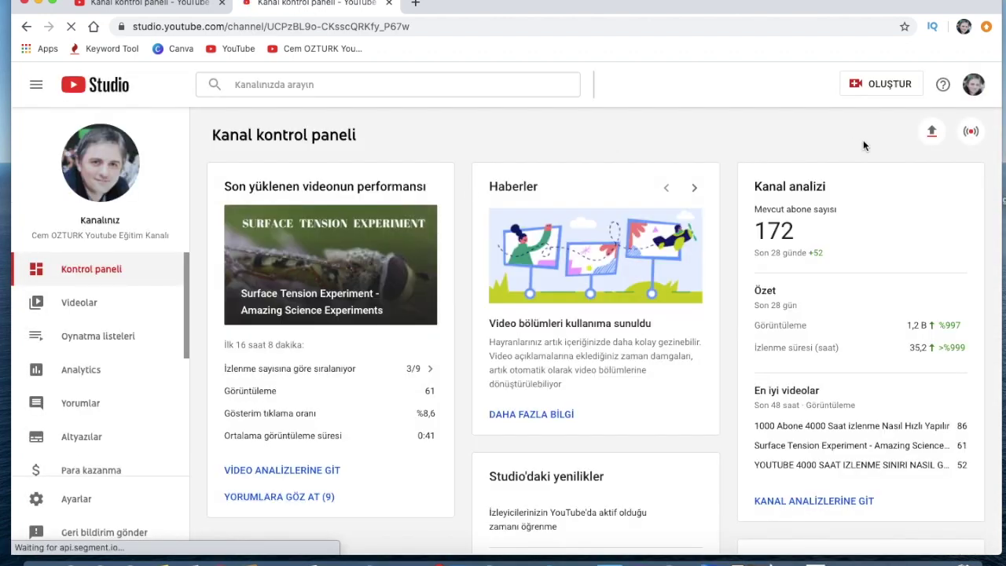
Step: Upload the video "Youtube Seo Ayarları Nedir - Nasıl Yapılır 2020.mp4" from the Desktop
{"action": "left_click", "coordinate": [931, 133]}
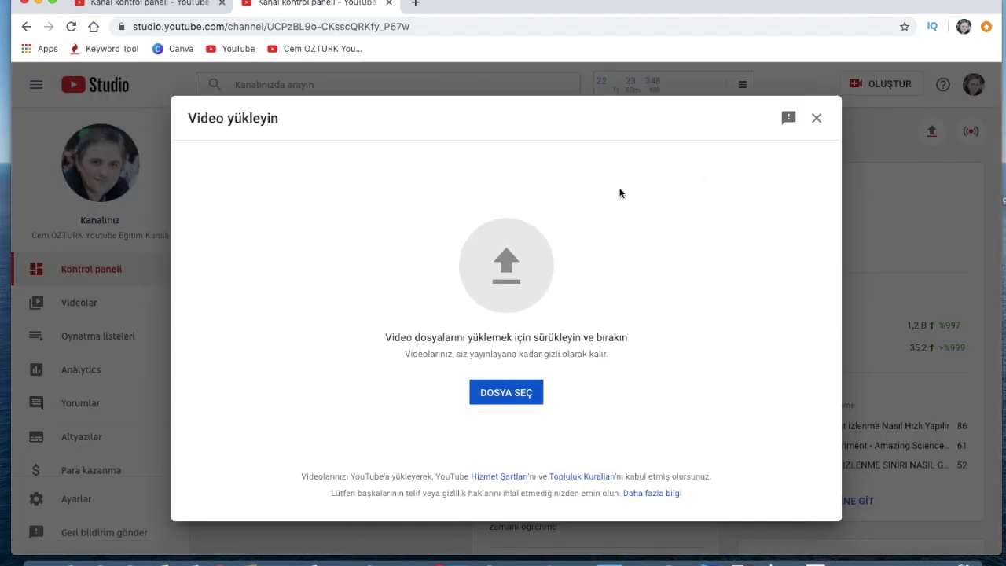
{"action": "left_click", "coordinate": [527, 394]}
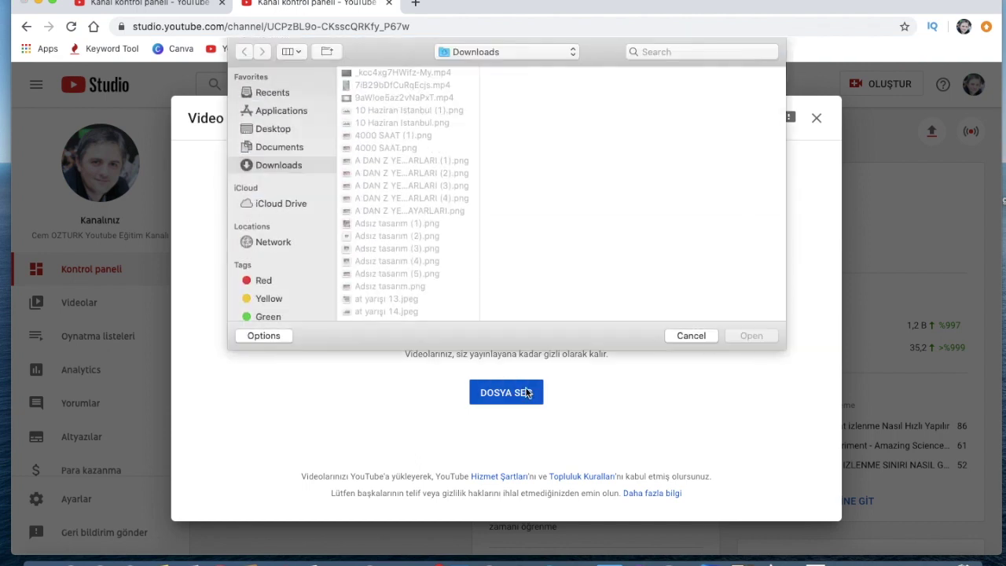
{"action": "left_click", "coordinate": [268, 134]}
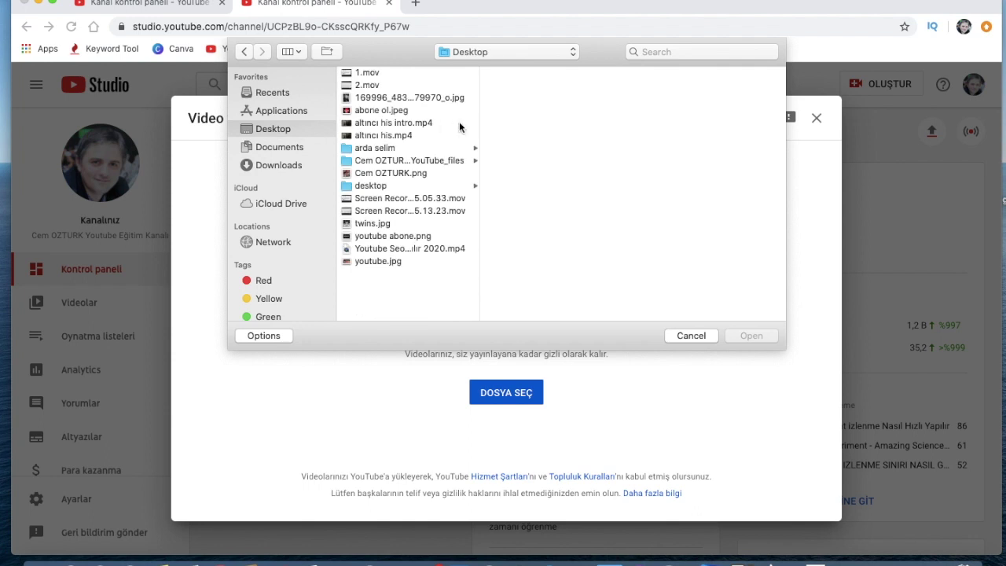
{"action": "left_click", "coordinate": [462, 250]}
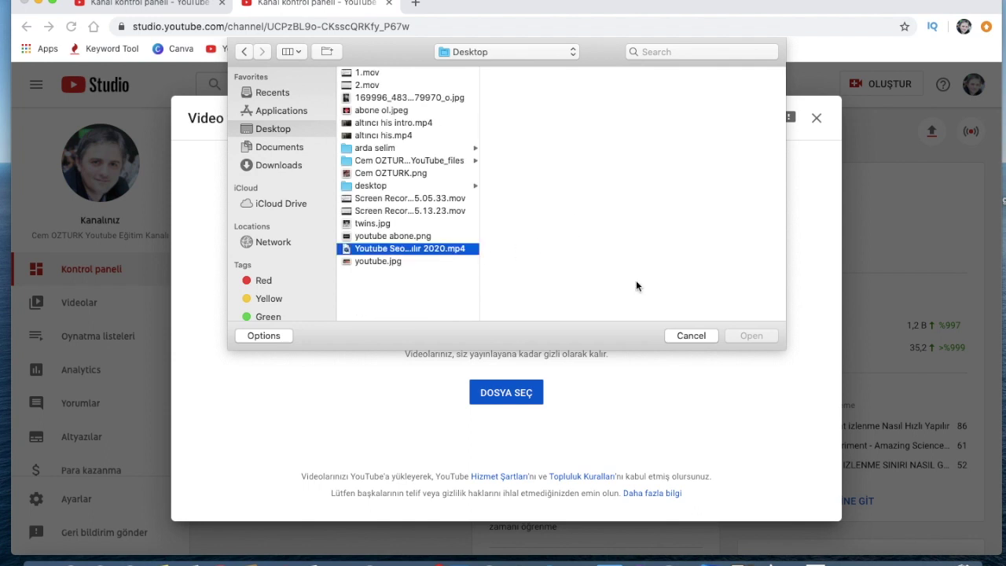
{"action": "left_click", "coordinate": [750, 336]}
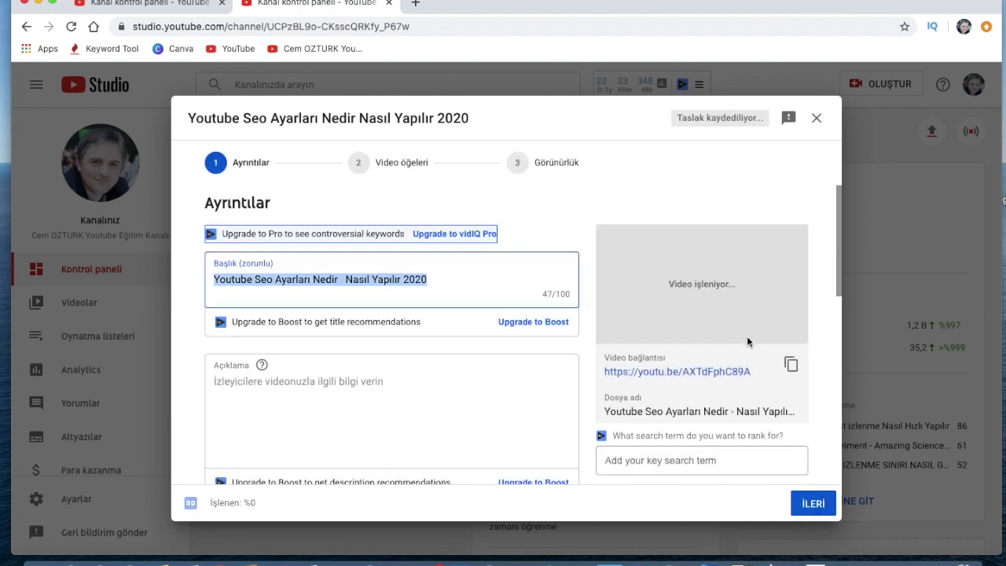
Step: Insert a hyphen and remove the extra space so the video title reads "Youtube Seo Ayarları Nedir - Nasıl Yapılır 2020"
{"action": "left_click", "coordinate": [342, 279]}
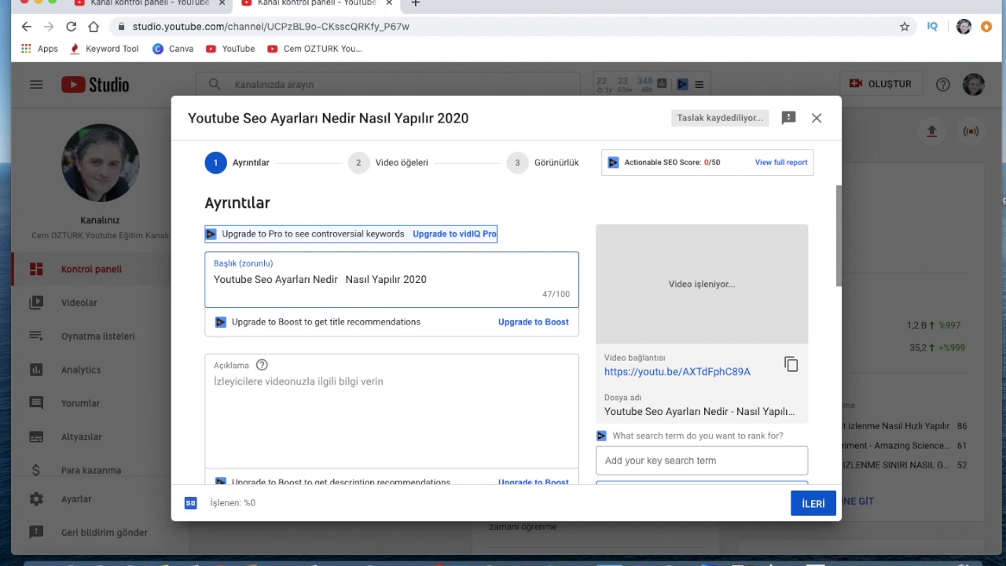
{"action": "type", "text": "-"}
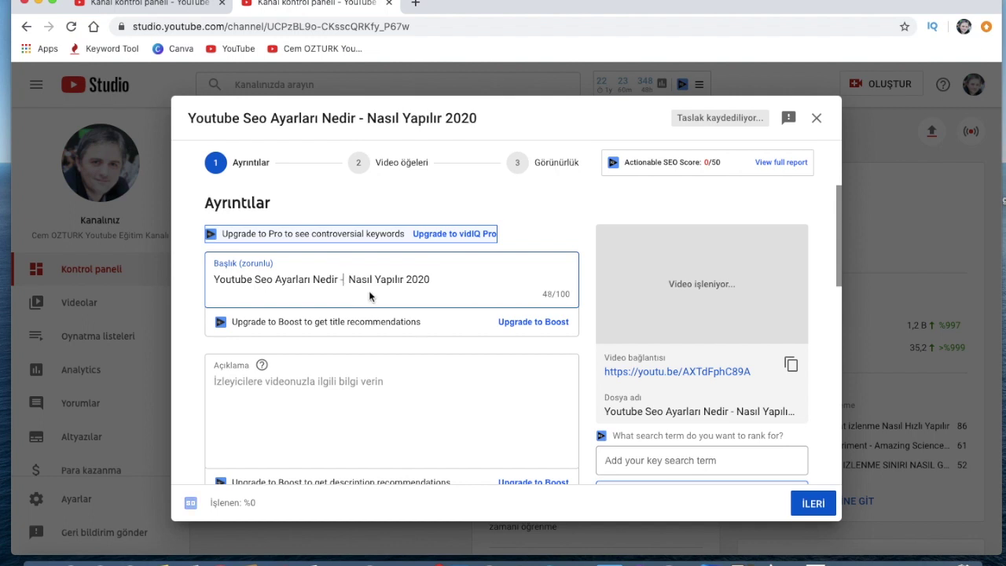
{"action": "key", "text": "BackSpace"}
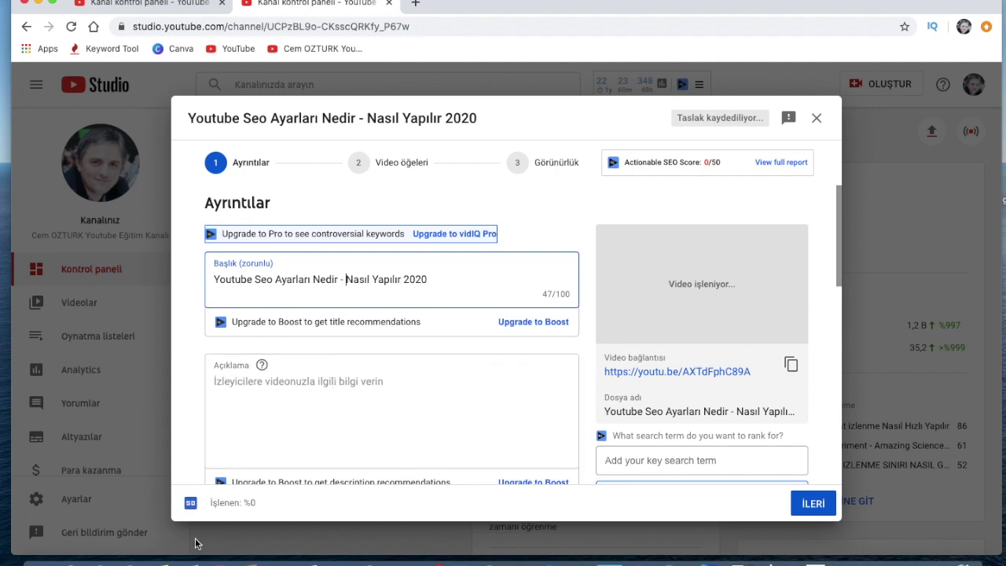
Step: Copy the prepared description text, with its links and hashtags, from the Notes entry and paste it into the video's description
{"action": "left_click", "coordinate": [160, 557]}
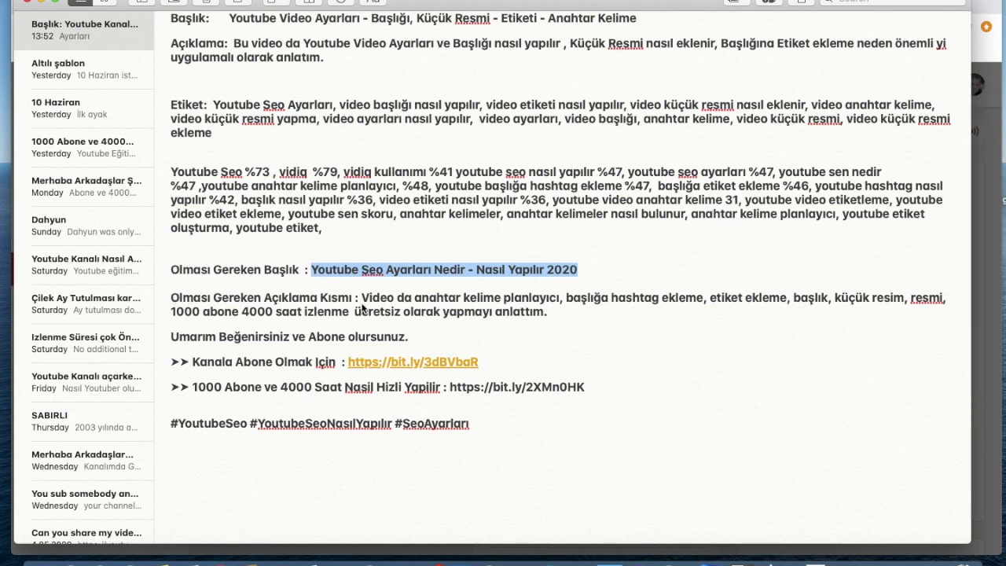
{"action": "left_click_drag", "start_coordinate": [362, 297], "coordinate": [585, 304]}
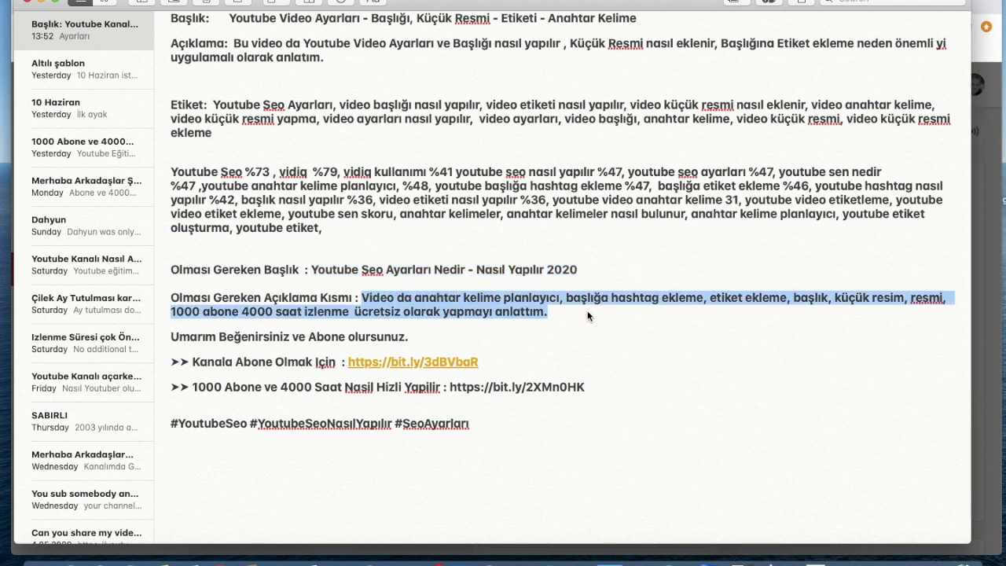
{"action": "left_click", "coordinate": [364, 296]}
{"action": "left_click_drag", "start_coordinate": [364, 297], "coordinate": [629, 426]}
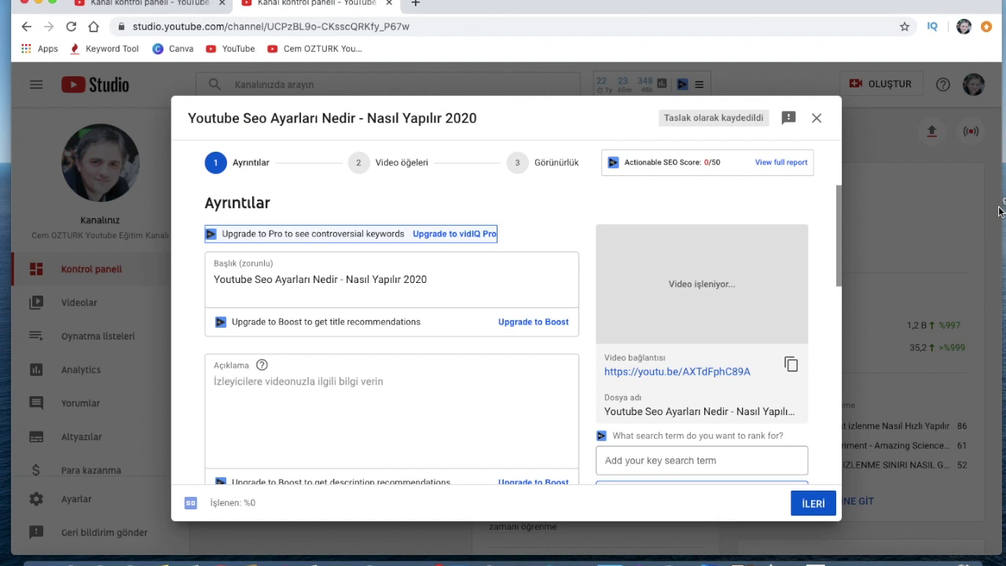
{"action": "left_click", "coordinate": [999, 209]}
{"action": "left_click", "coordinate": [349, 381]}
{"action": "key", "text": "super+v"}
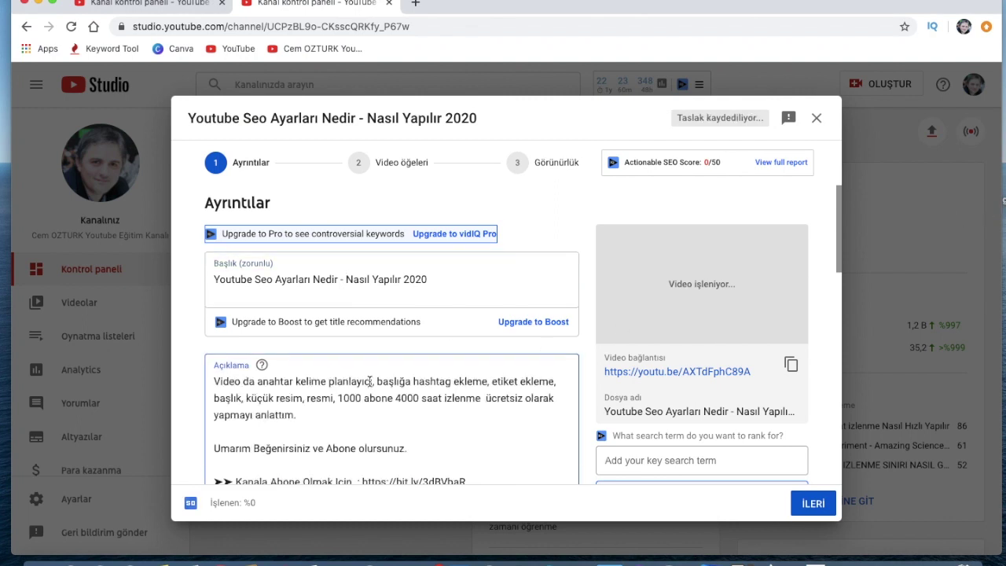
Step: Add the video to the "A dan Z ye Youtube Kanal Açma" playlist
{"action": "scroll", "coordinate": [577, 454], "scroll_direction": "down", "scroll_amount": 10}
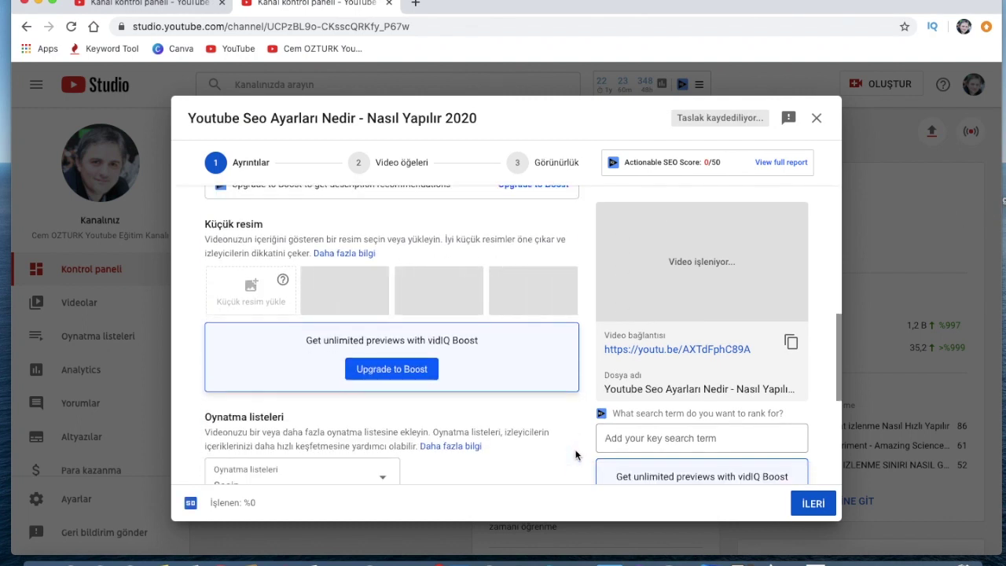
{"action": "scroll", "coordinate": [550, 440], "scroll_direction": "down", "scroll_amount": 3}
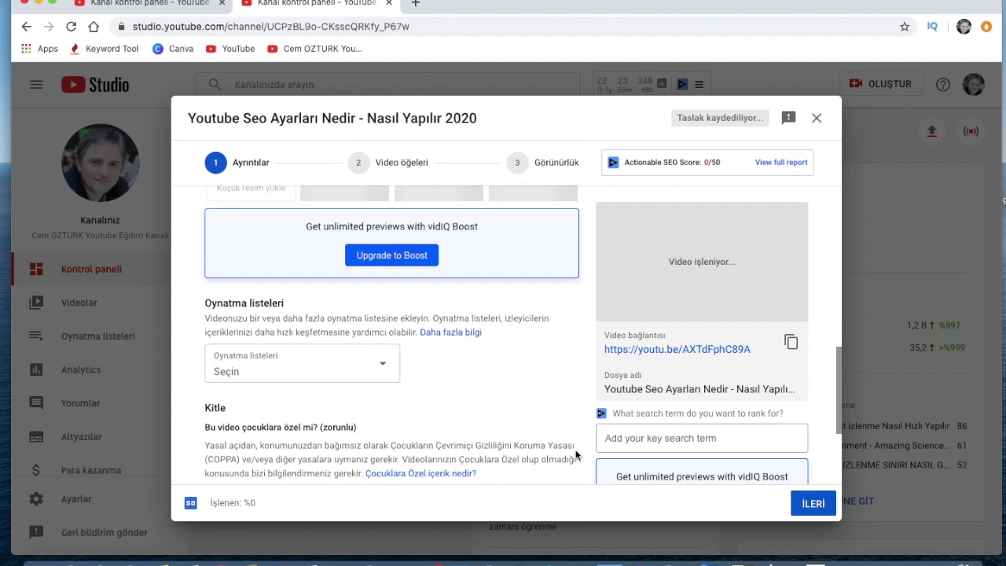
{"action": "left_click", "coordinate": [383, 358]}
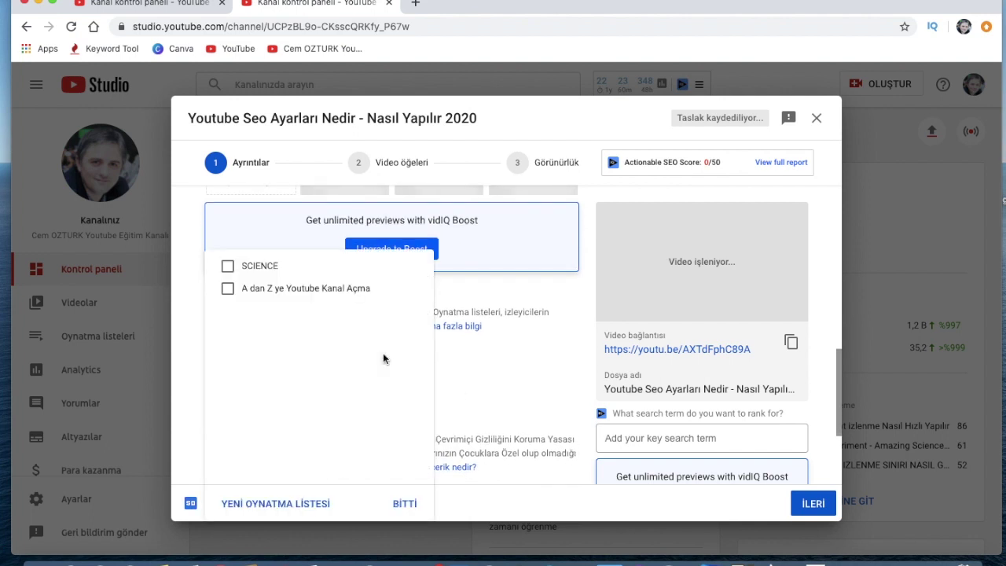
{"action": "left_click", "coordinate": [288, 288]}
{"action": "left_click", "coordinate": [405, 503]}
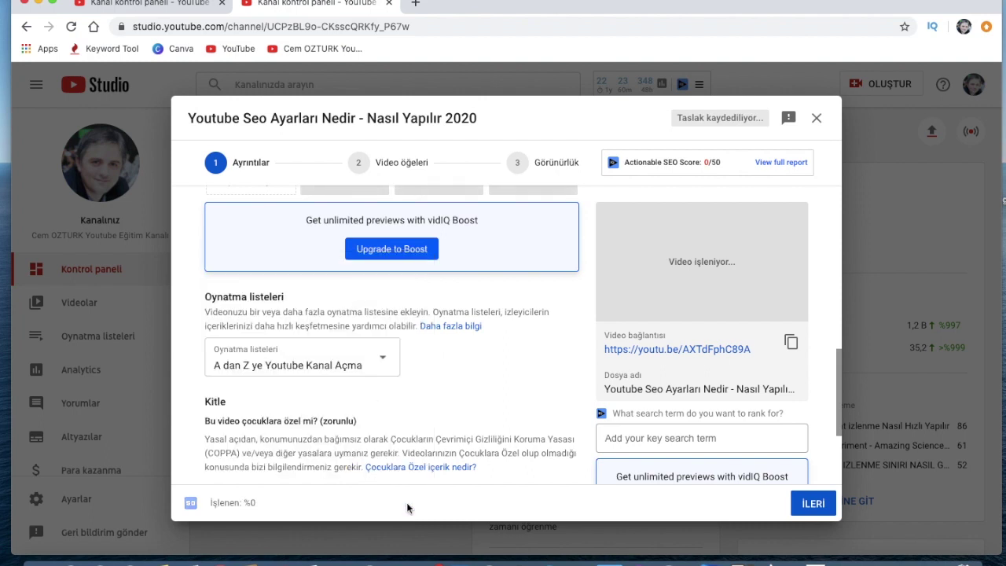
Step: Expand the additional video options and add "Youtube Seo", copied from the Notes entry, as the first tag
{"action": "scroll", "coordinate": [525, 381], "scroll_direction": "down", "scroll_amount": 3}
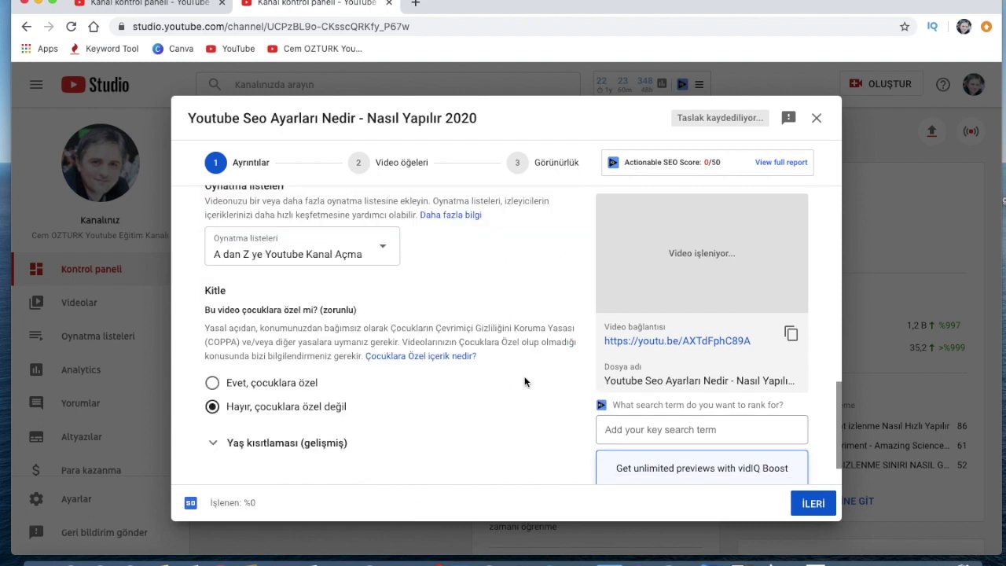
{"action": "scroll", "coordinate": [526, 383], "scroll_direction": "down", "scroll_amount": 1}
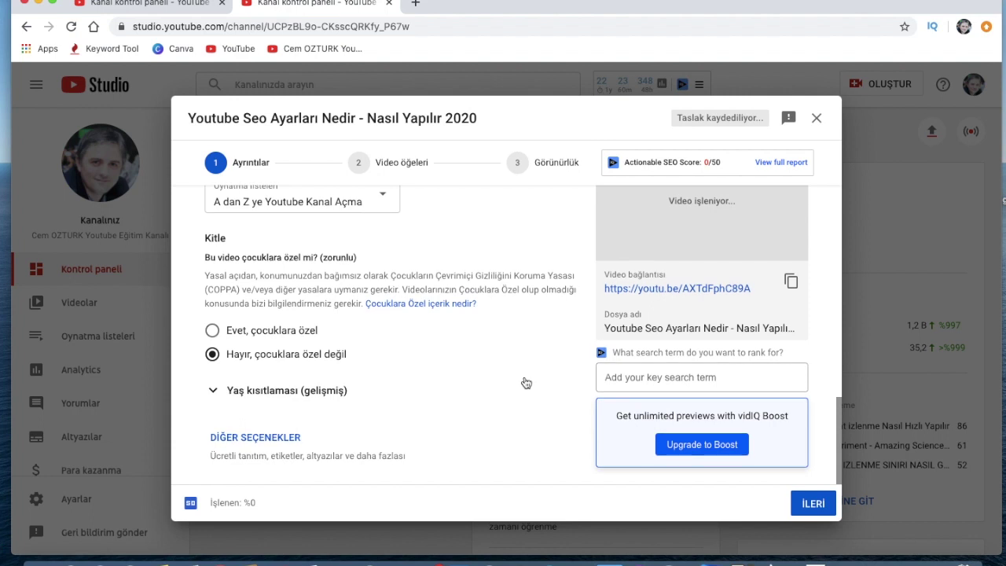
{"action": "scroll", "coordinate": [525, 383], "scroll_direction": "up", "scroll_amount": 3}
{"action": "scroll", "coordinate": [525, 382], "scroll_direction": "up", "scroll_amount": 2}
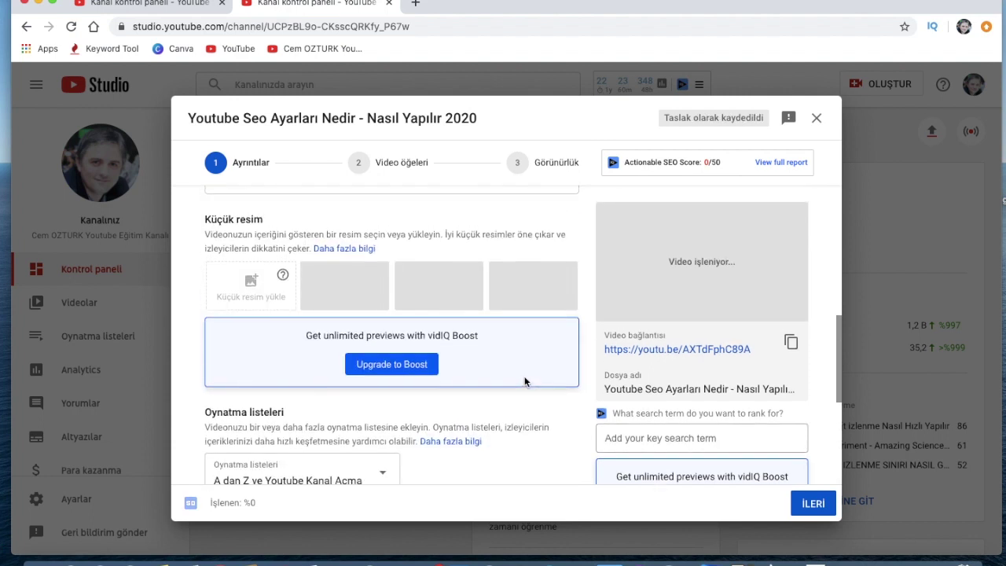
{"action": "scroll", "coordinate": [350, 318], "scroll_direction": "down", "scroll_amount": 8}
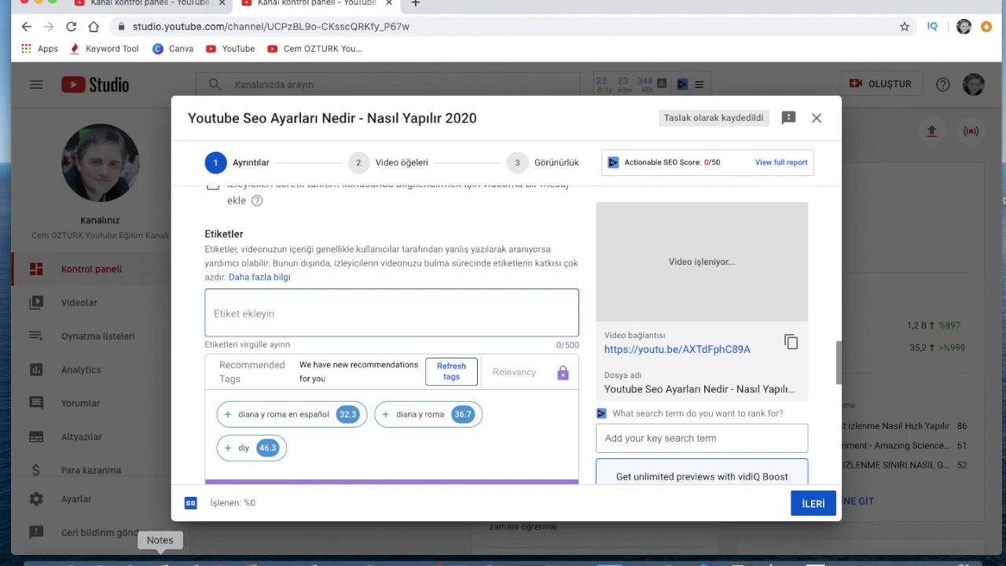
{"action": "left_click", "coordinate": [160, 555]}
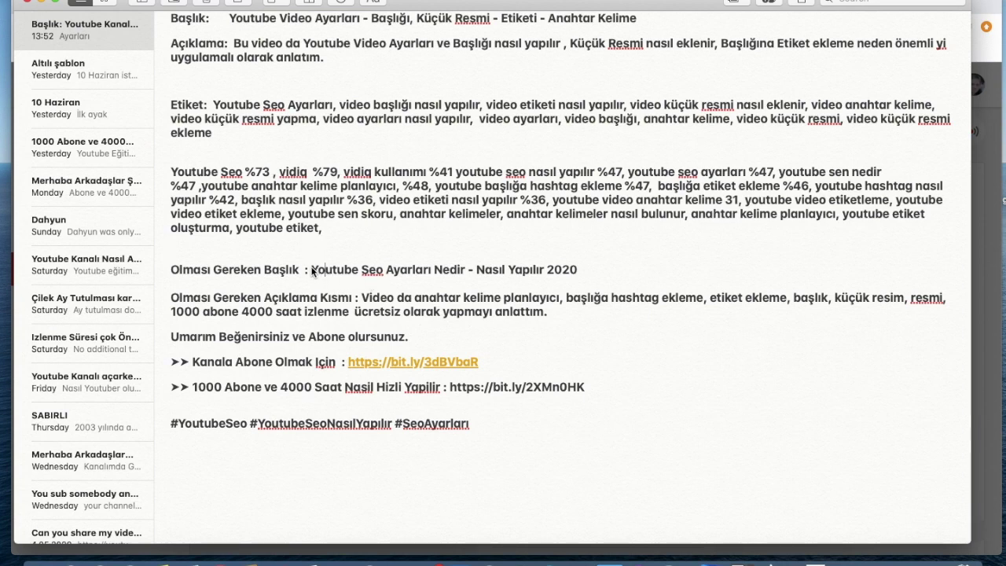
{"action": "left_click_drag", "start_coordinate": [312, 271], "coordinate": [383, 272]}
{"action": "key", "text": "super+c"}
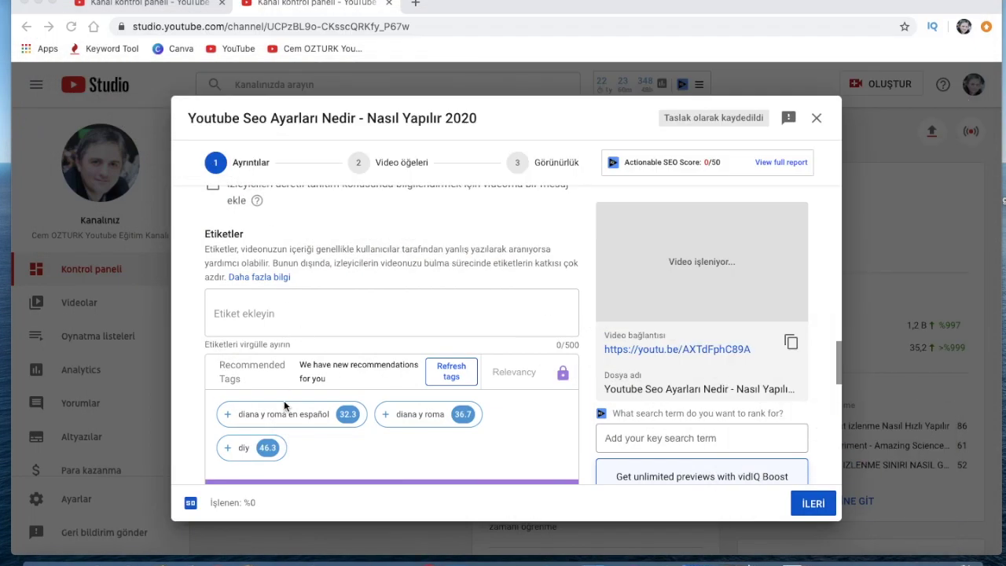
{"action": "left_click", "coordinate": [275, 313]}
{"action": "key", "text": "super+v"}
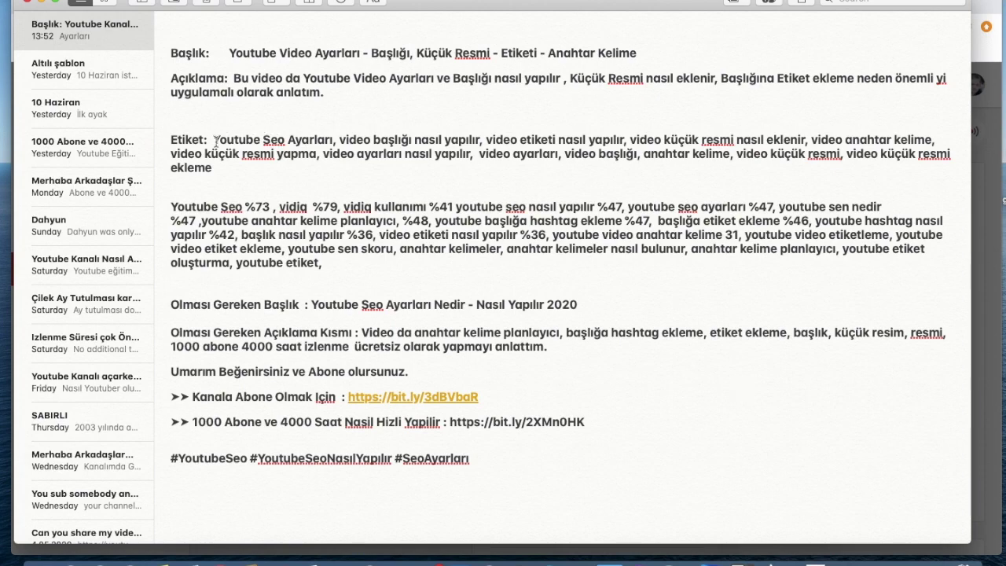
Step: Add the keywords "Youtube Seo Ayarları" and "vidiq kullanımı" from the Notes entry as video tags
{"action": "left_click_drag", "start_coordinate": [212, 140], "coordinate": [234, 140]}
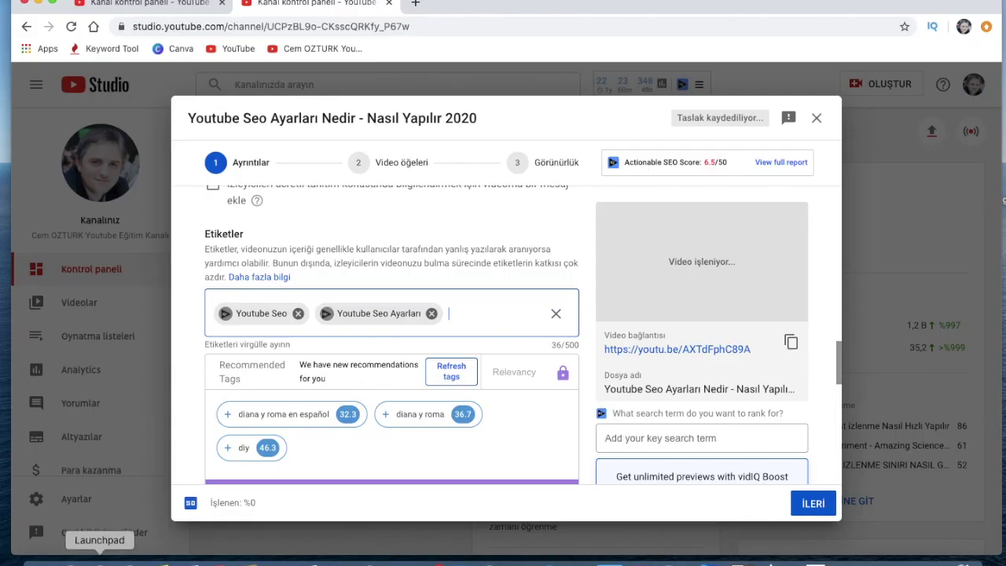
{"action": "left_click", "coordinate": [157, 560]}
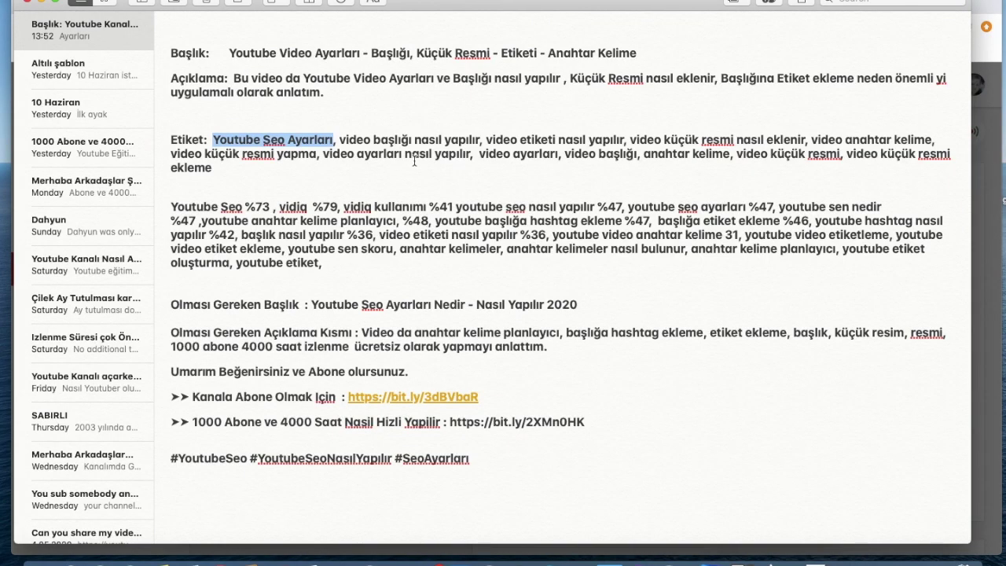
{"action": "left_click_drag", "start_coordinate": [343, 207], "coordinate": [428, 206]}
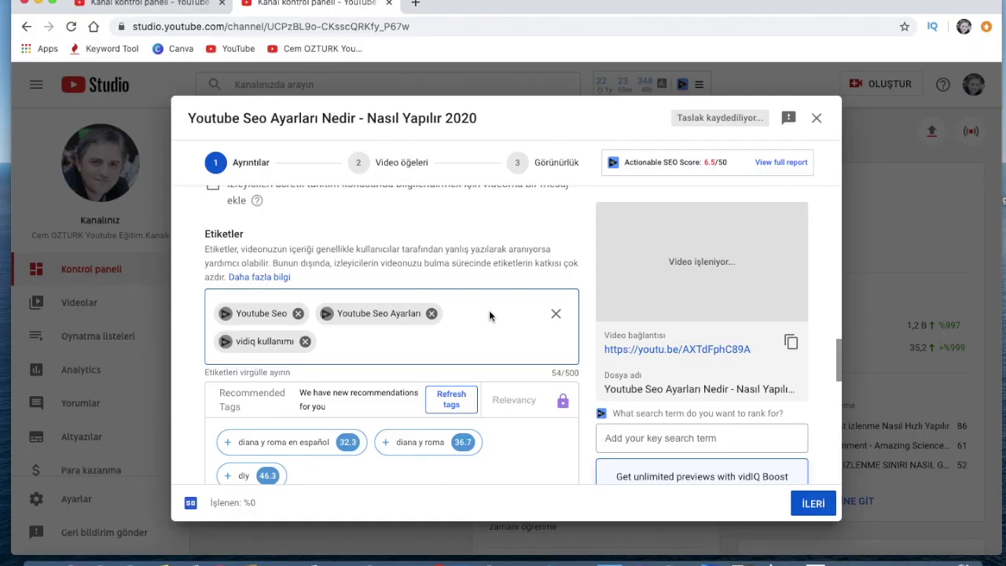
Step: Advance past the video elements stage, set the visibility to unlisted (Liste dışı), and save the video
{"action": "scroll", "coordinate": [758, 477], "scroll_direction": "down", "scroll_amount": 3}
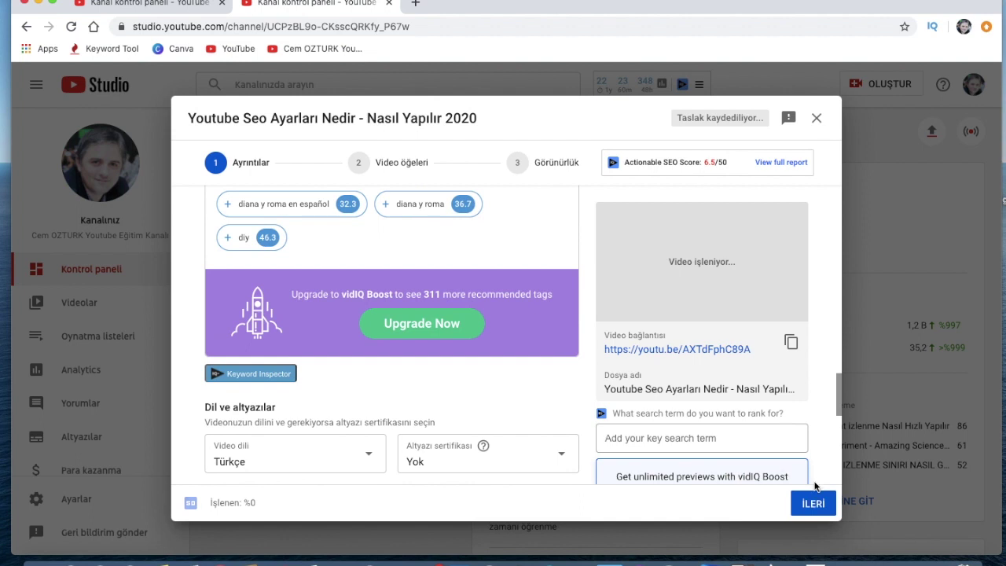
{"action": "left_click", "coordinate": [813, 503]}
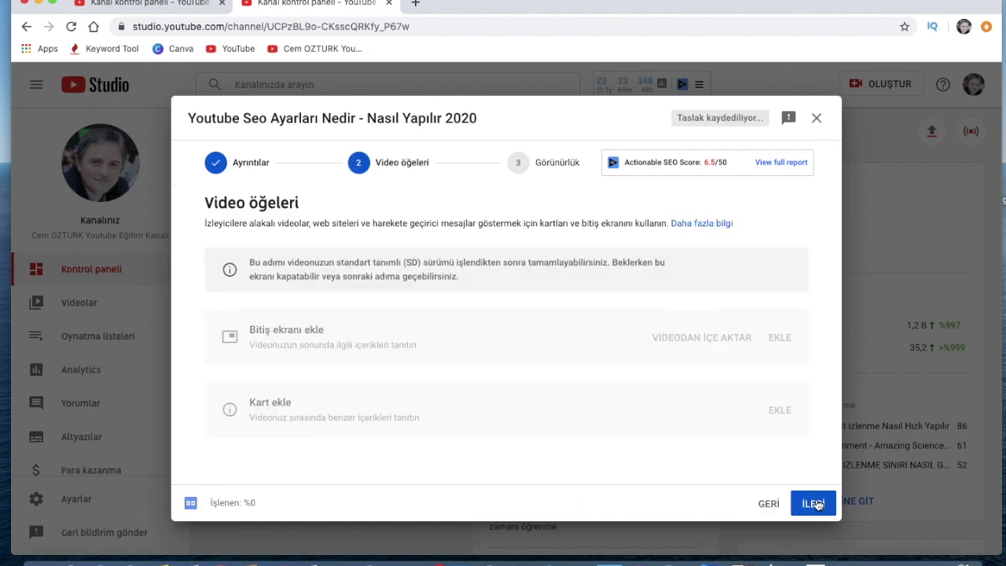
{"action": "left_click", "coordinate": [813, 503]}
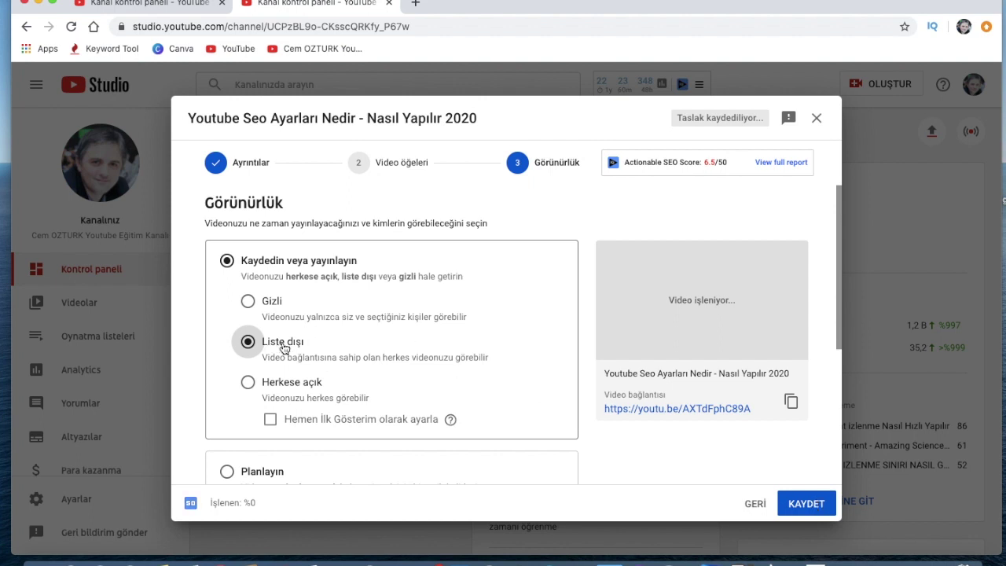
{"action": "left_click", "coordinate": [819, 500]}
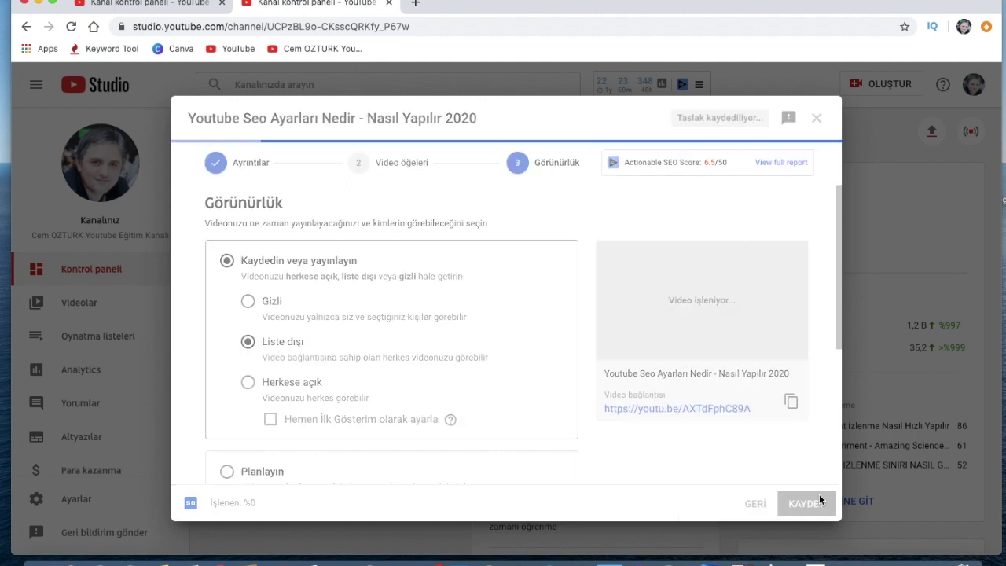
Step: Add the vidIQ recommended tag "youtube seo 2020" on the video's details page
{"action": "scroll", "coordinate": [525, 420], "scroll_direction": "down", "scroll_amount": 7}
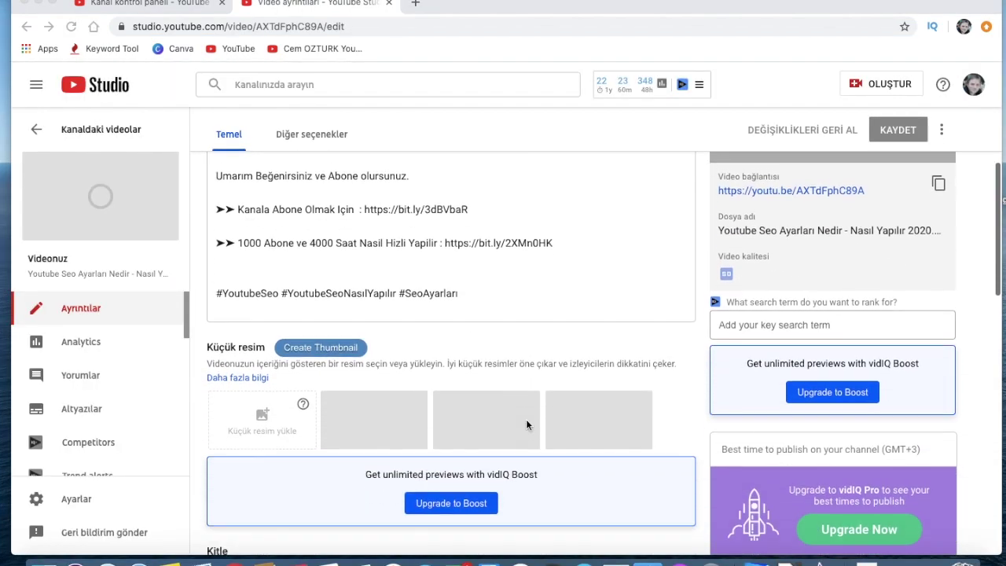
{"action": "scroll", "coordinate": [526, 419], "scroll_direction": "down", "scroll_amount": 1}
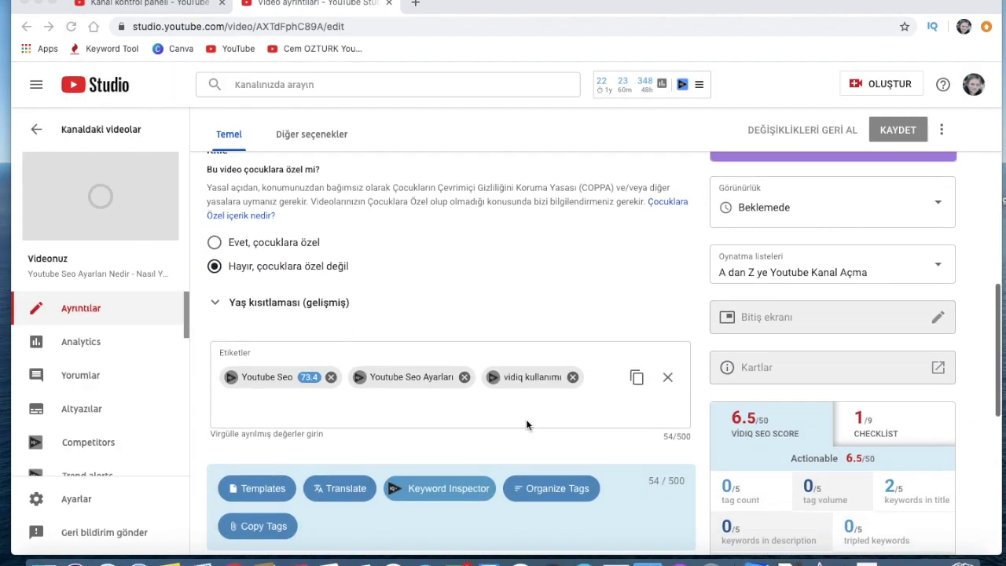
{"action": "scroll", "coordinate": [496, 410], "scroll_direction": "down", "scroll_amount": 3}
{"action": "scroll", "coordinate": [496, 415], "scroll_direction": "down", "scroll_amount": 1}
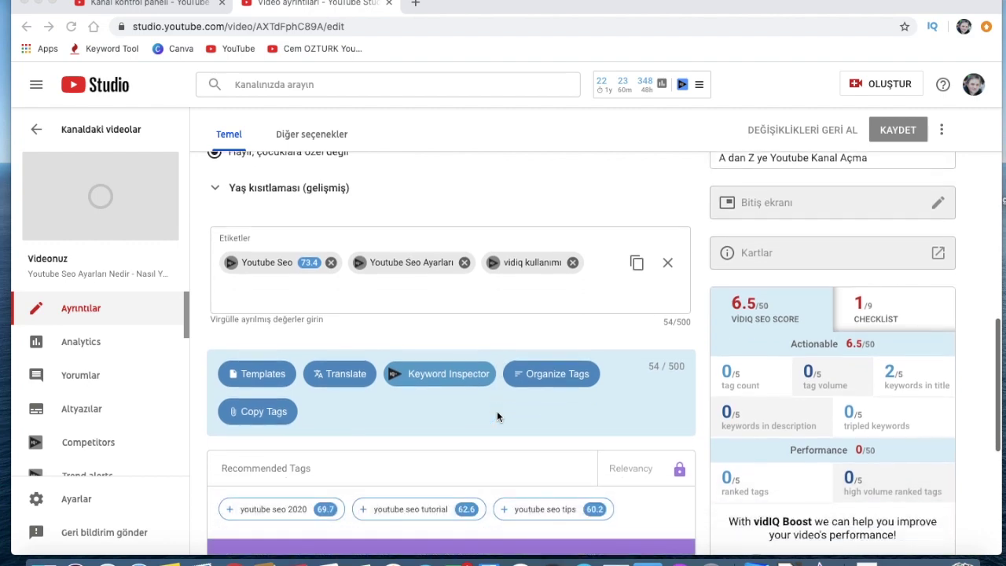
{"action": "scroll", "coordinate": [497, 414], "scroll_direction": "down", "scroll_amount": 5}
{"action": "scroll", "coordinate": [688, 379], "scroll_direction": "up", "scroll_amount": 2}
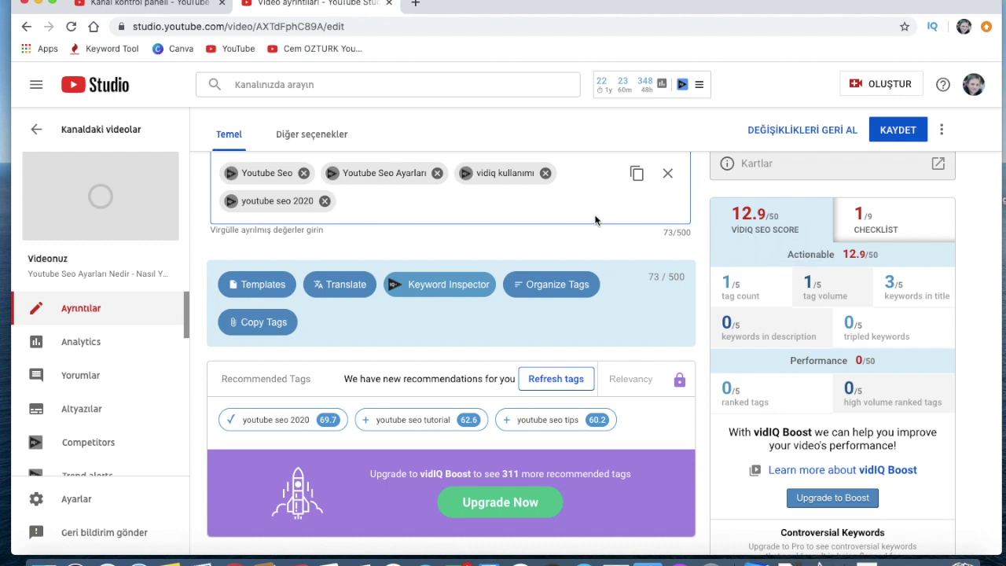
Step: Copy "youtube seo nasıl yapılır" from the Notes entry, move the Notes window down, and add the keyword as a video tag
{"action": "left_click", "coordinate": [170, 560]}
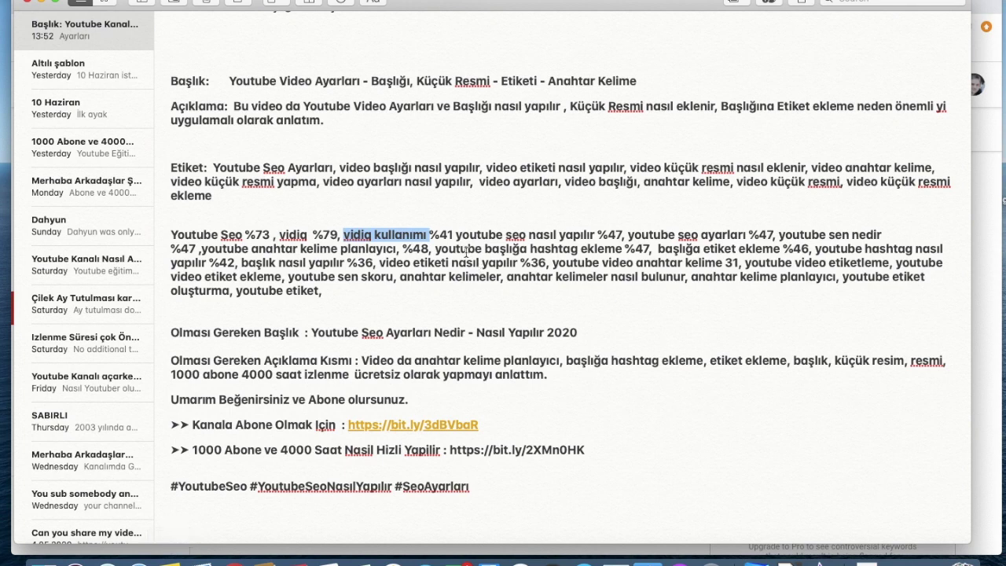
{"action": "left_click_drag", "start_coordinate": [455, 234], "coordinate": [599, 234]}
{"action": "key", "text": "super+c"}
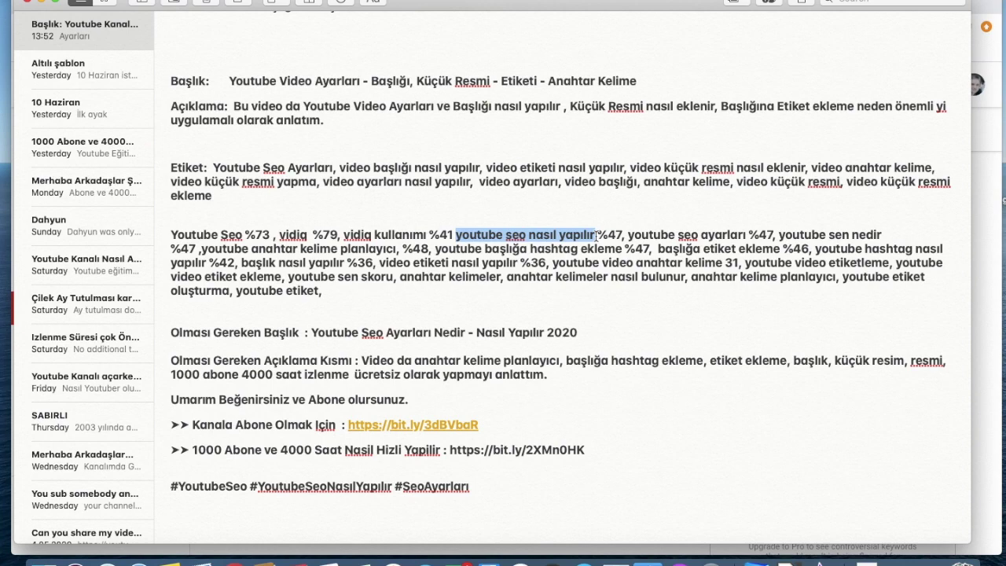
{"action": "left_click_drag", "start_coordinate": [429, 4], "coordinate": [406, 342]}
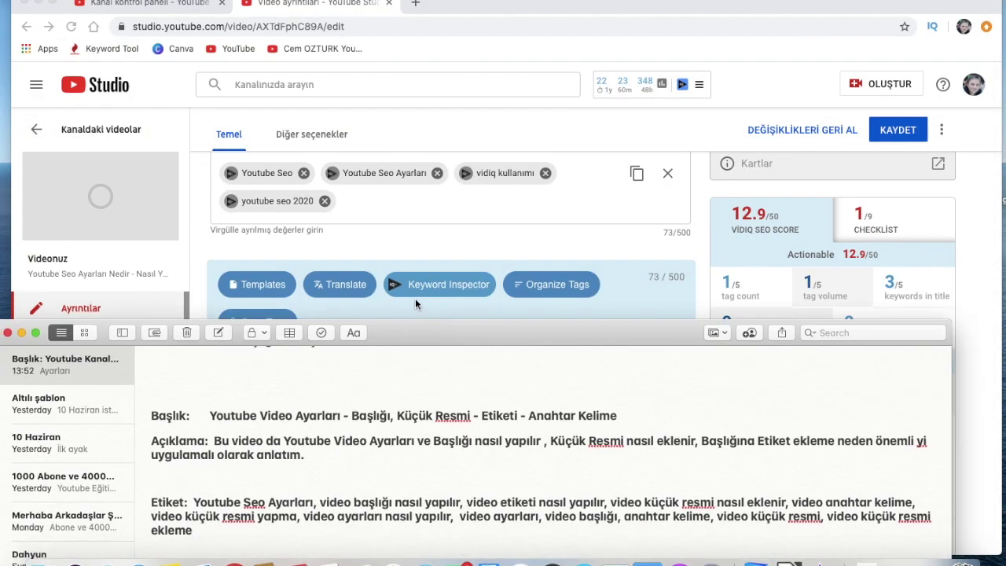
{"action": "left_click", "coordinate": [407, 202]}
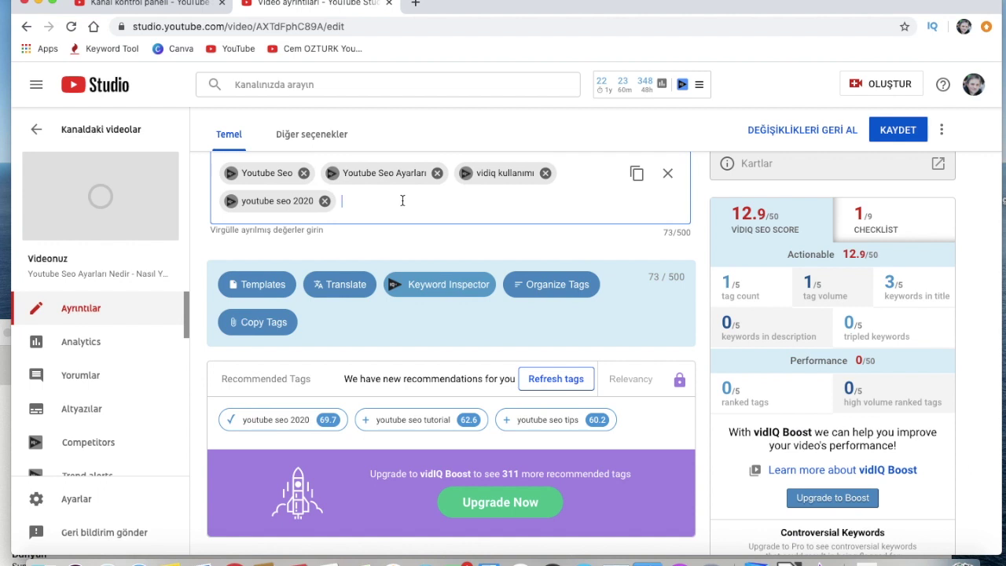
{"action": "key", "text": "super+v"}
{"action": "mouse_move", "coordinate": [770, 216]}
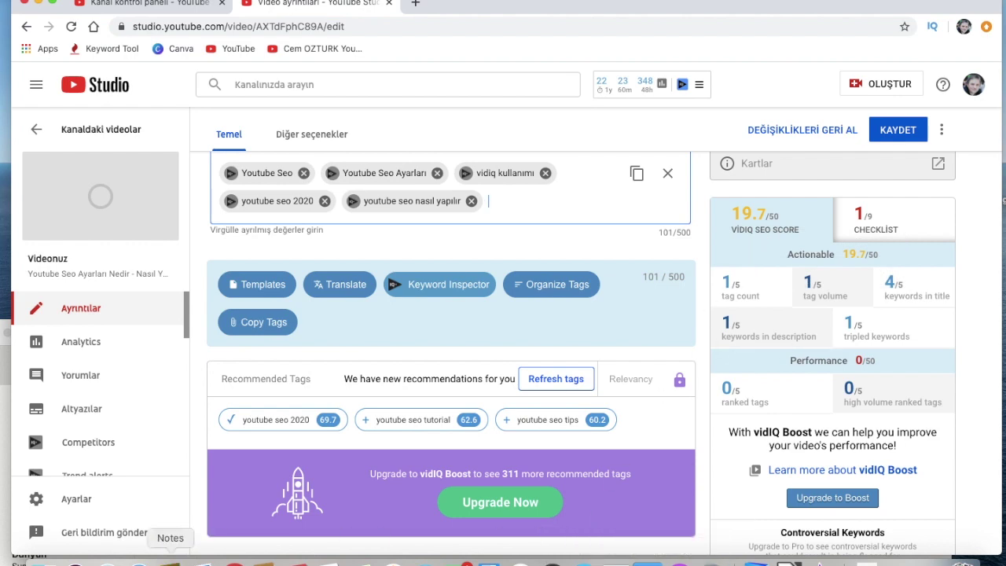
Step: Add the note's keywords from "youtube seo nedir" through "başlık nasıl yapılır" as tags, and remove the "başlık nasıl yapılır" tag
{"action": "left_click", "coordinate": [170, 559]}
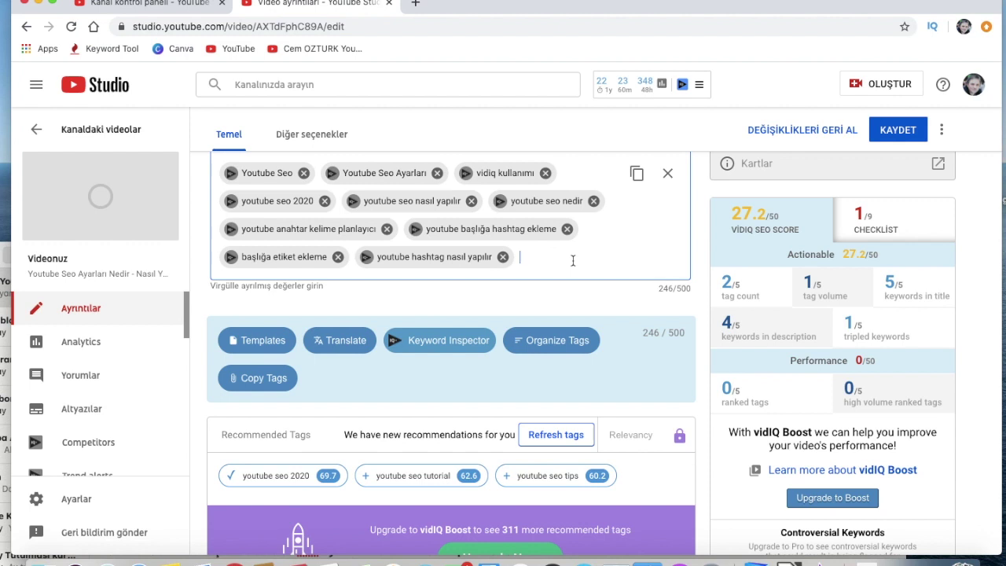
{"action": "type", "text": "başlık nasıl yapılır"}
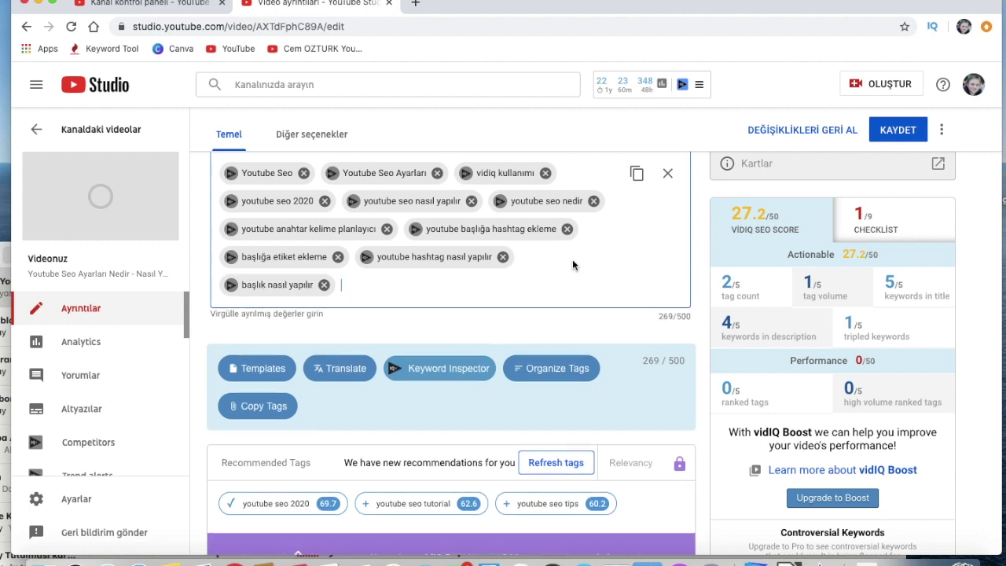
{"action": "left_click", "coordinate": [324, 285]}
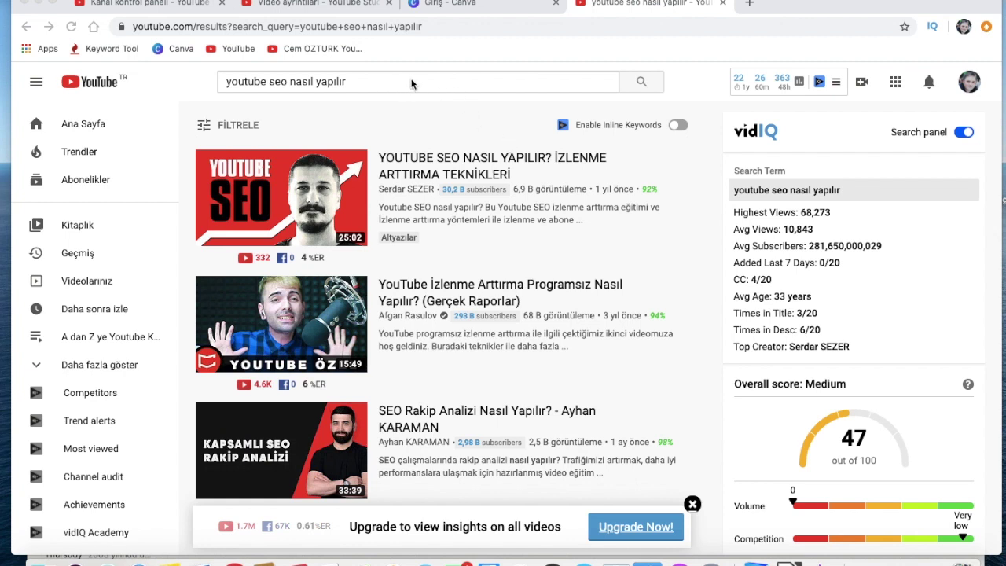
Step: Open the result "YOUTUBE SEO NASIL YAPILIR? İZLENME ARTTIRMA TEKNİKLERİ" and examine the breakdown of its vidIQ SEO score
{"action": "left_click", "coordinate": [480, 167]}
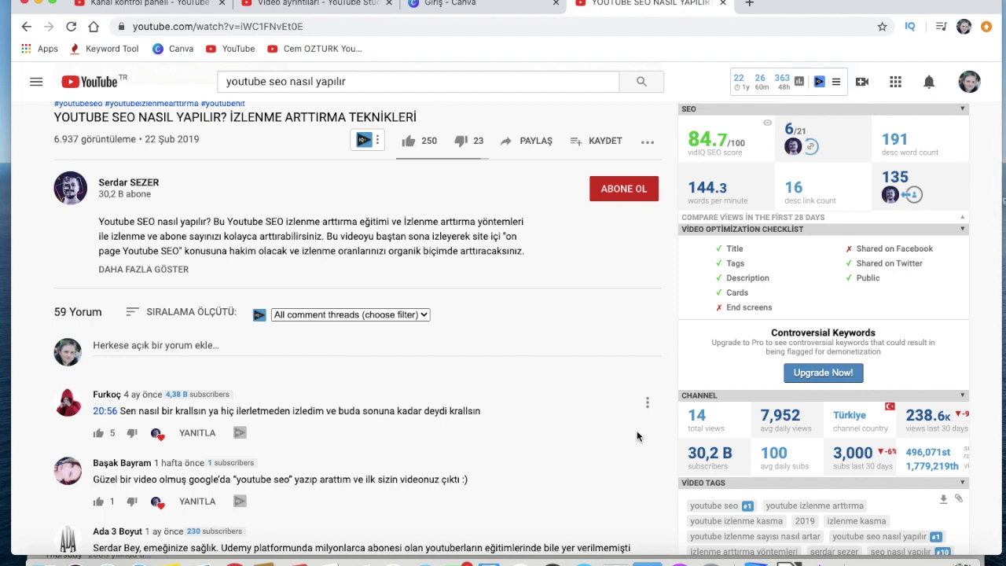
{"action": "scroll", "coordinate": [637, 436], "scroll_direction": "down", "scroll_amount": 3}
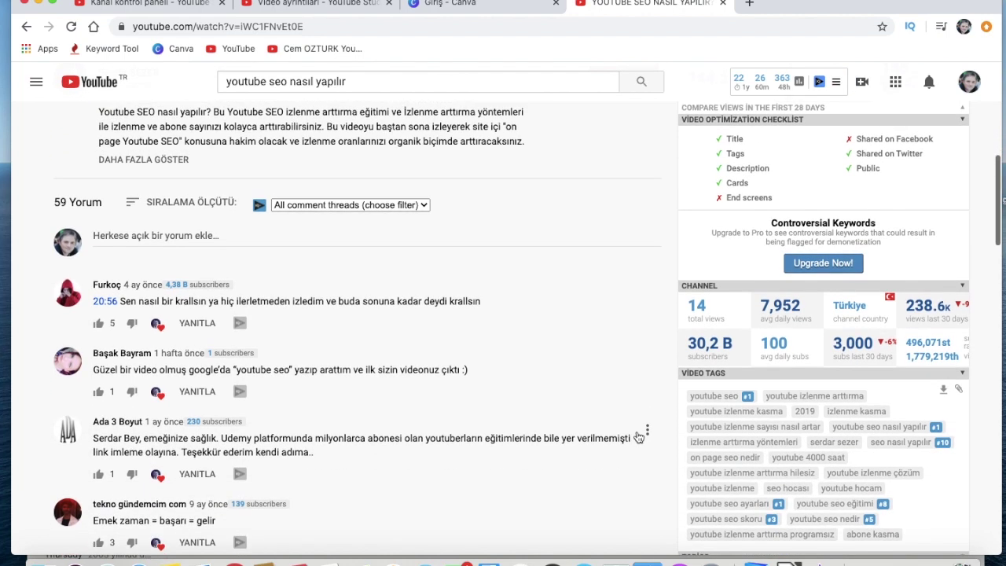
{"action": "scroll", "coordinate": [637, 436], "scroll_direction": "up", "scroll_amount": 4}
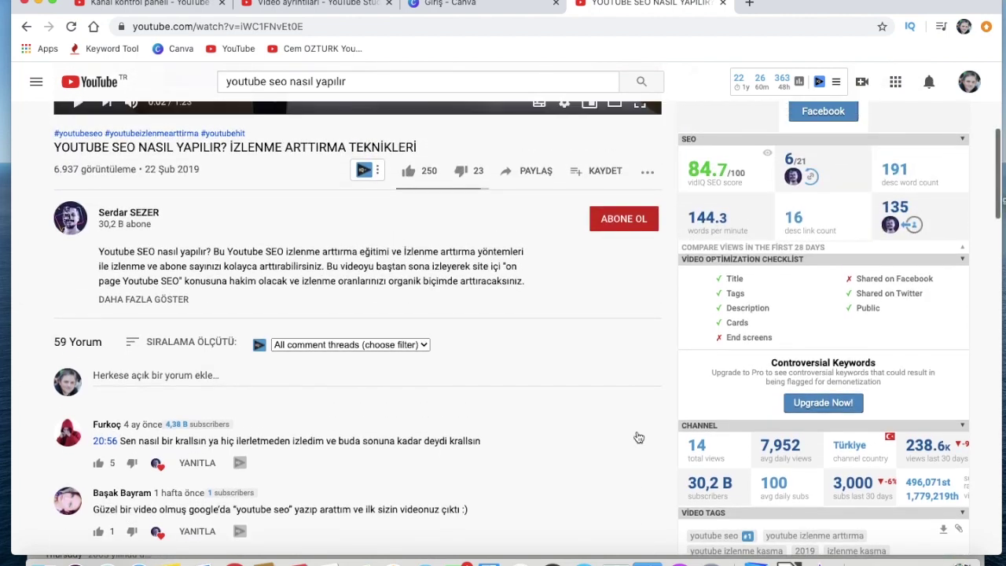
{"action": "mouse_move", "coordinate": [711, 178]}
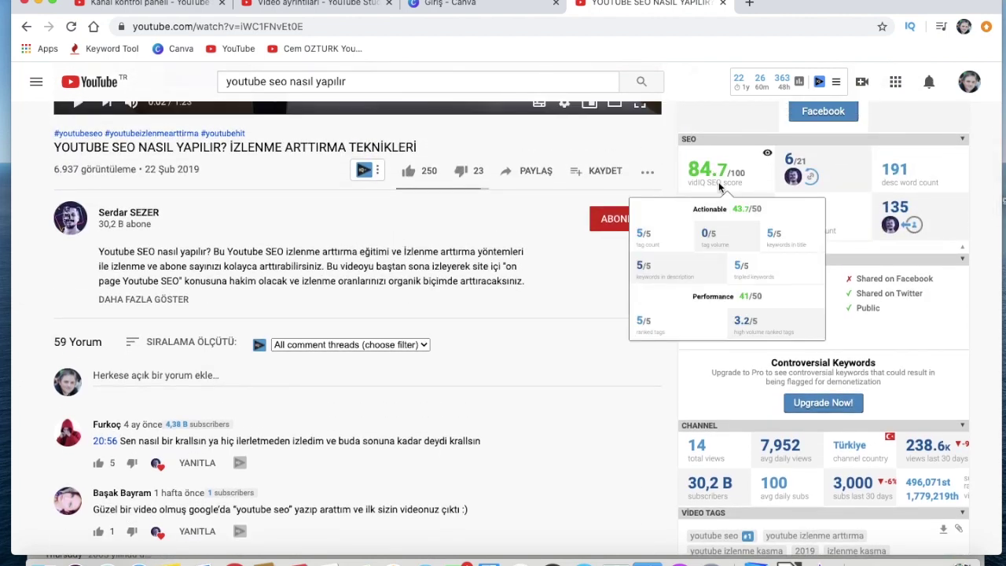
Step: Examine the competing video's tags in vidIQ and the search ranking of its "seo nasıl yapılır" tag
{"action": "scroll", "coordinate": [471, 373], "scroll_direction": "down", "scroll_amount": 3}
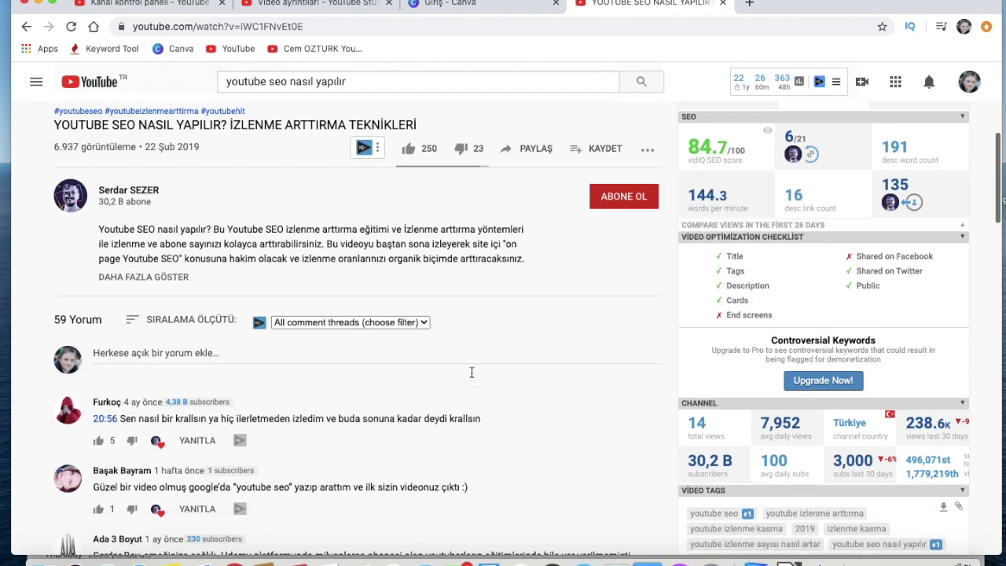
{"action": "scroll", "coordinate": [472, 371], "scroll_direction": "down", "scroll_amount": 3}
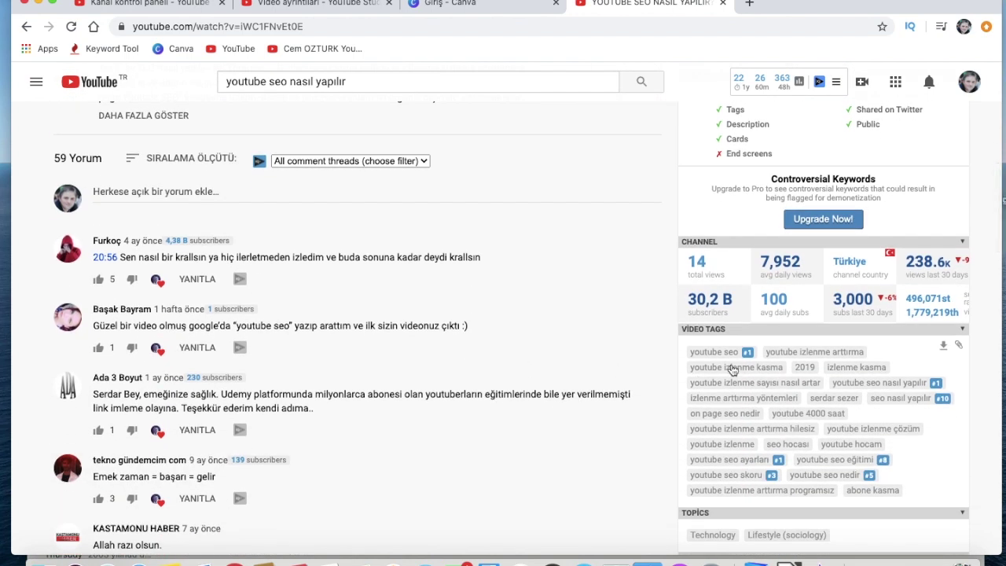
{"action": "mouse_move", "coordinate": [934, 400]}
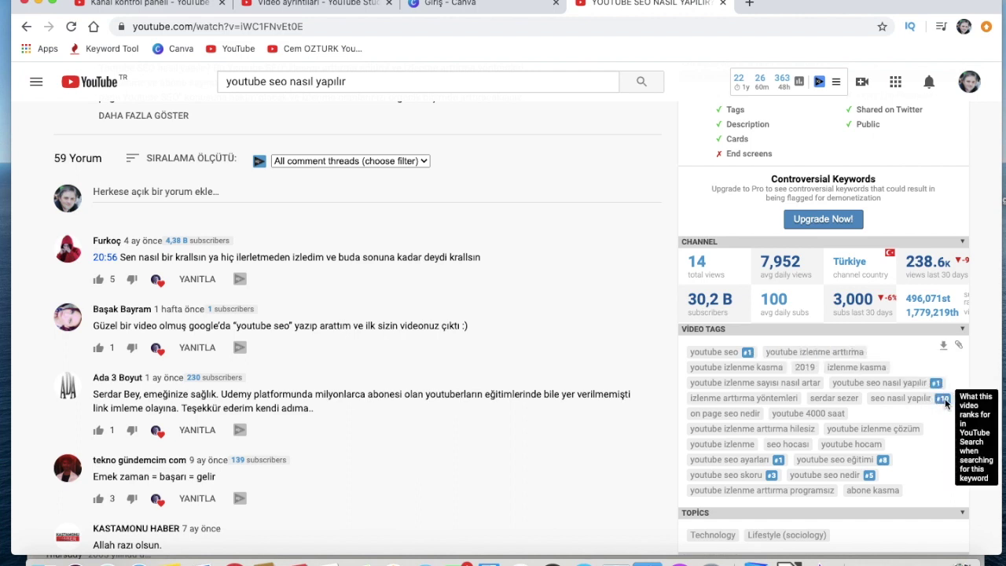